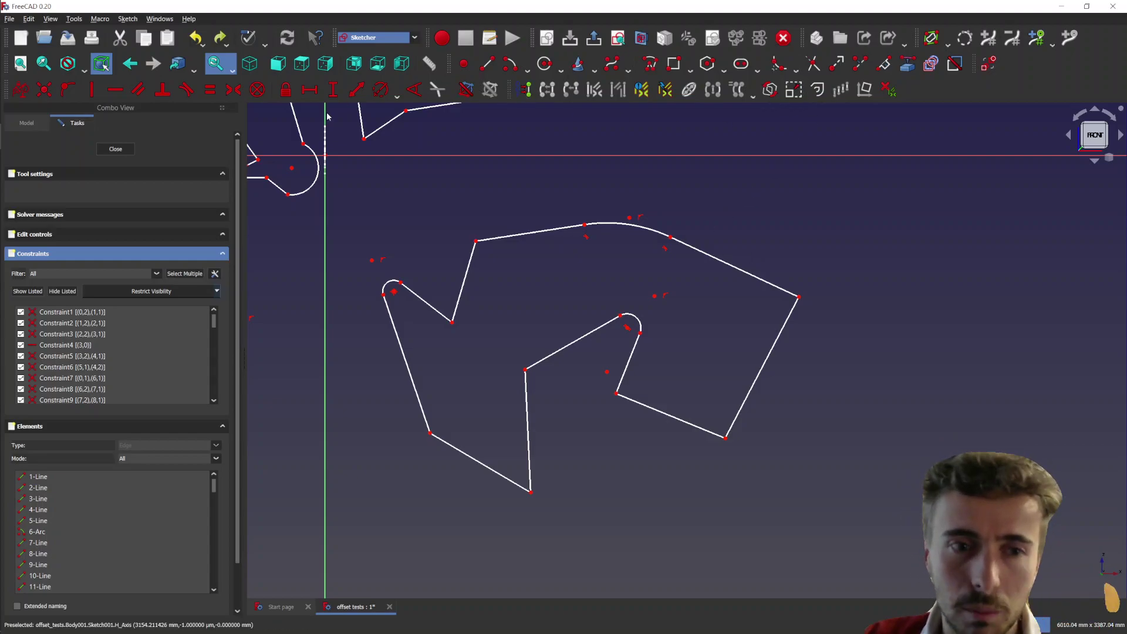
Step: Close the open sketch and activate the Part workbench
{"action": "left_click", "coordinate": [116, 149]}
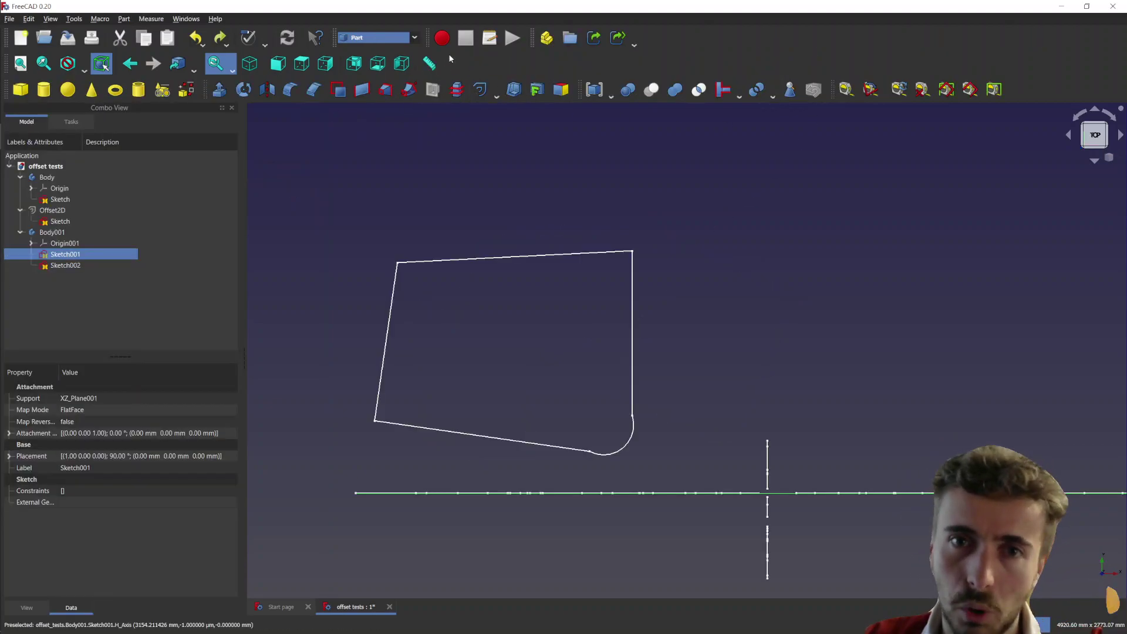
{"action": "left_click", "coordinate": [413, 40]}
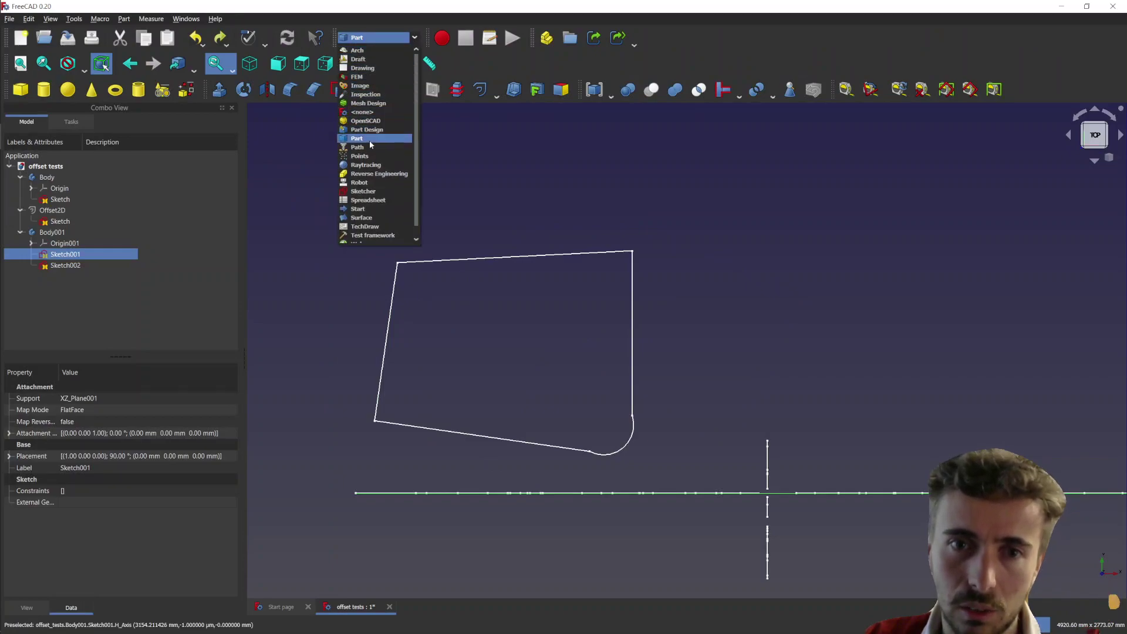
{"action": "left_click", "coordinate": [370, 143]}
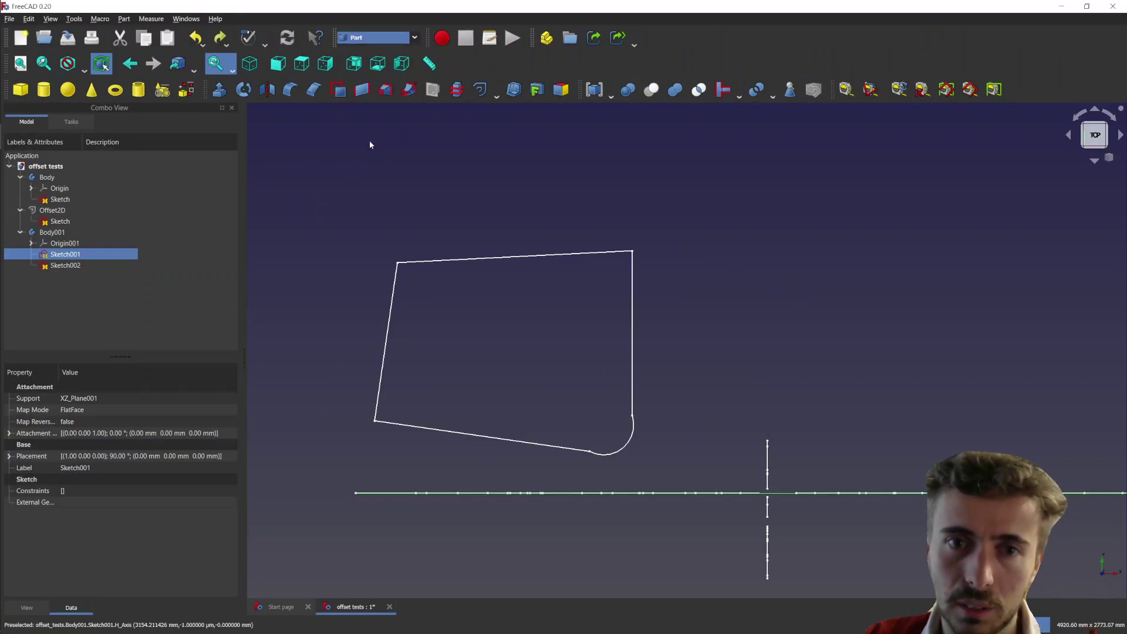
Step: Try a 50 mm 2D offset on Sketch001 with the Pipe mode and Arc join type
{"action": "left_click", "coordinate": [481, 91]}
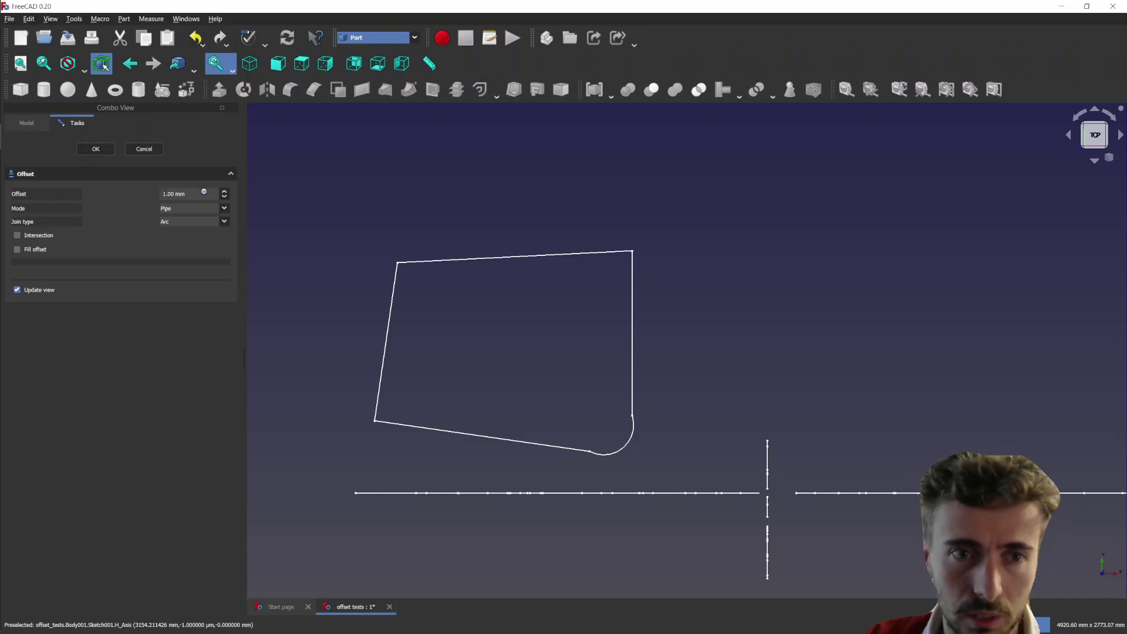
{"action": "type", "text": "50"}
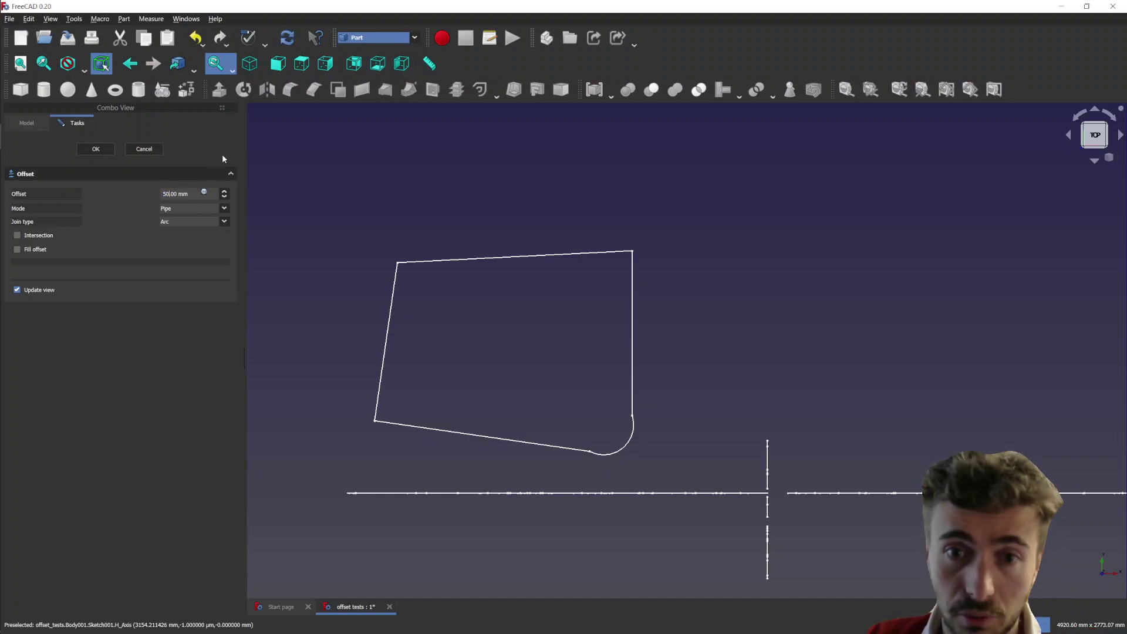
{"action": "left_click", "coordinate": [147, 149]}
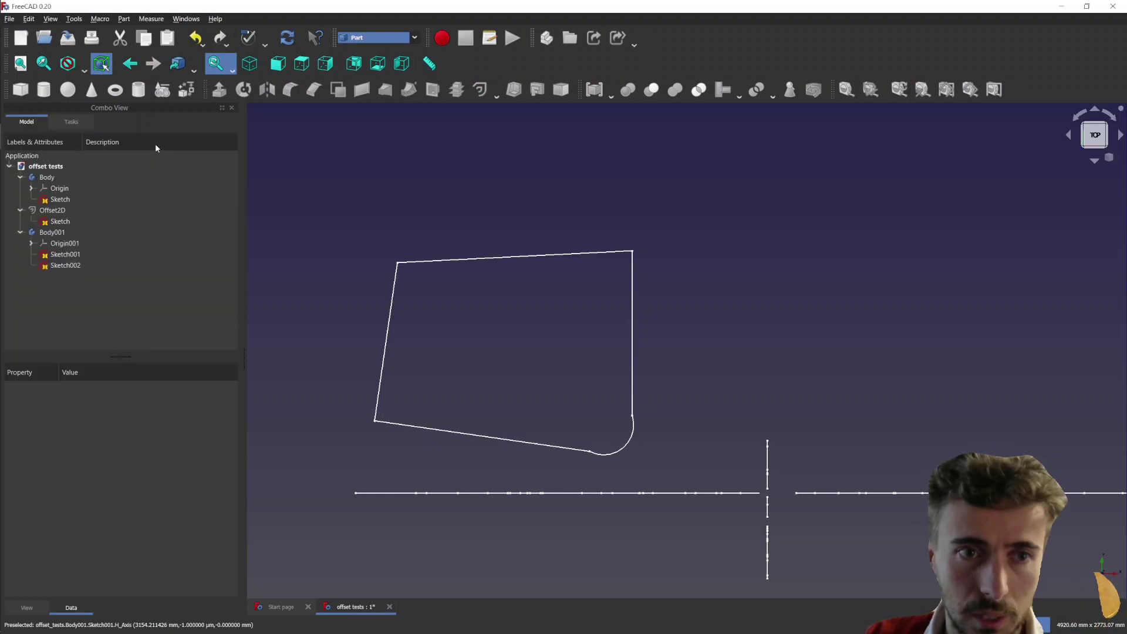
Step: Preview 2D offsets of Sketch002 at 50 mm and -50 mm, and create the offset at -100 mm
{"action": "left_click", "coordinate": [566, 255]}
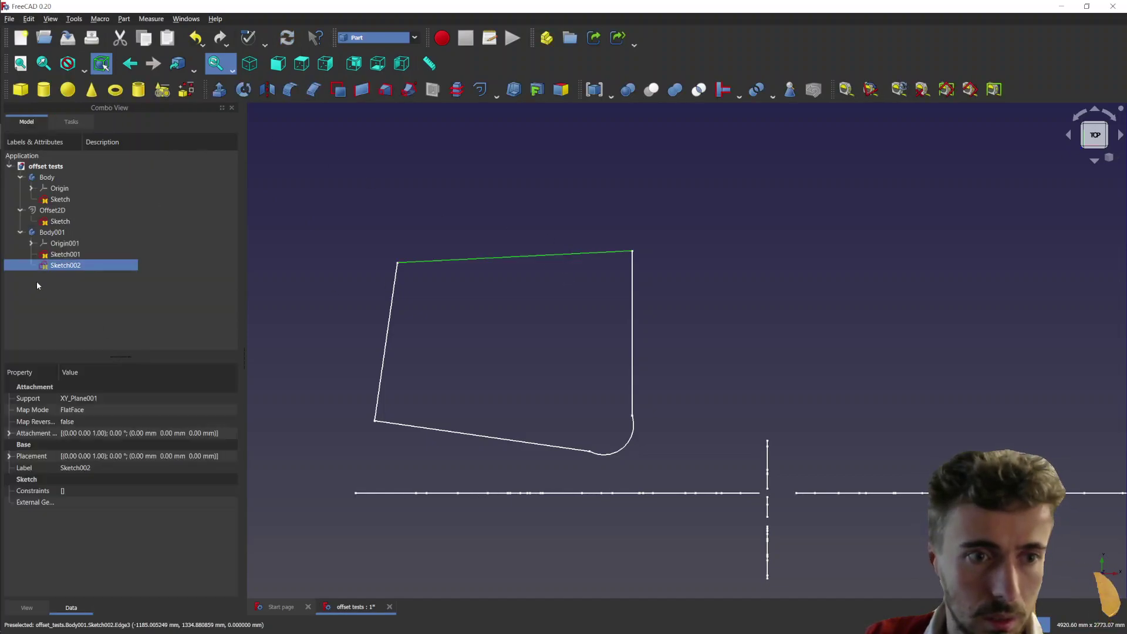
{"action": "left_click", "coordinate": [481, 90]}
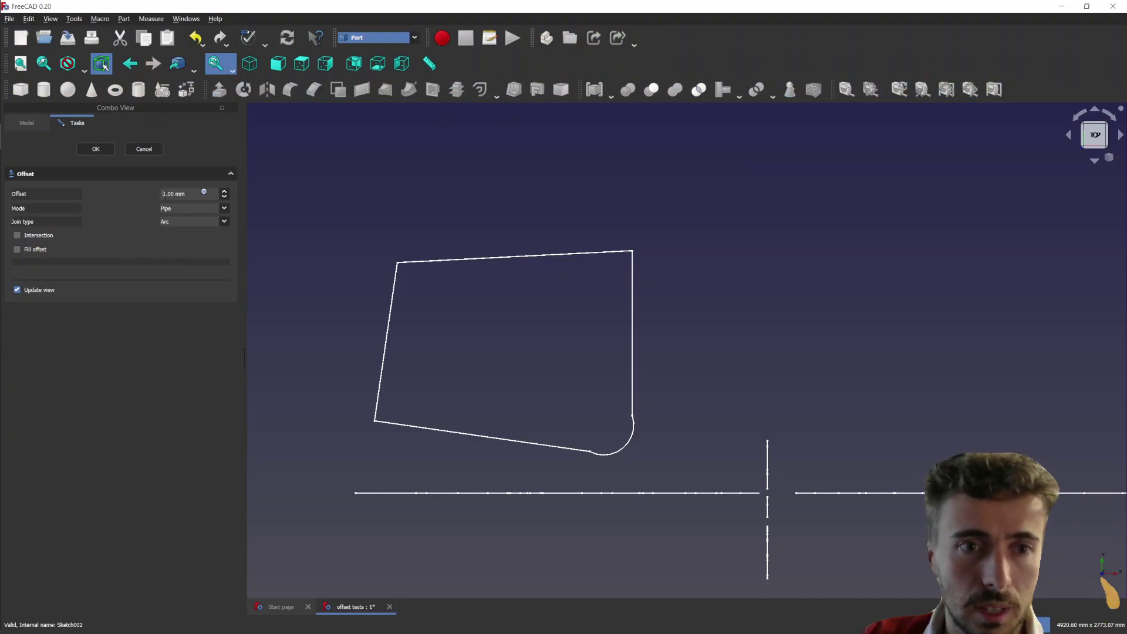
{"action": "type", "text": "50"}
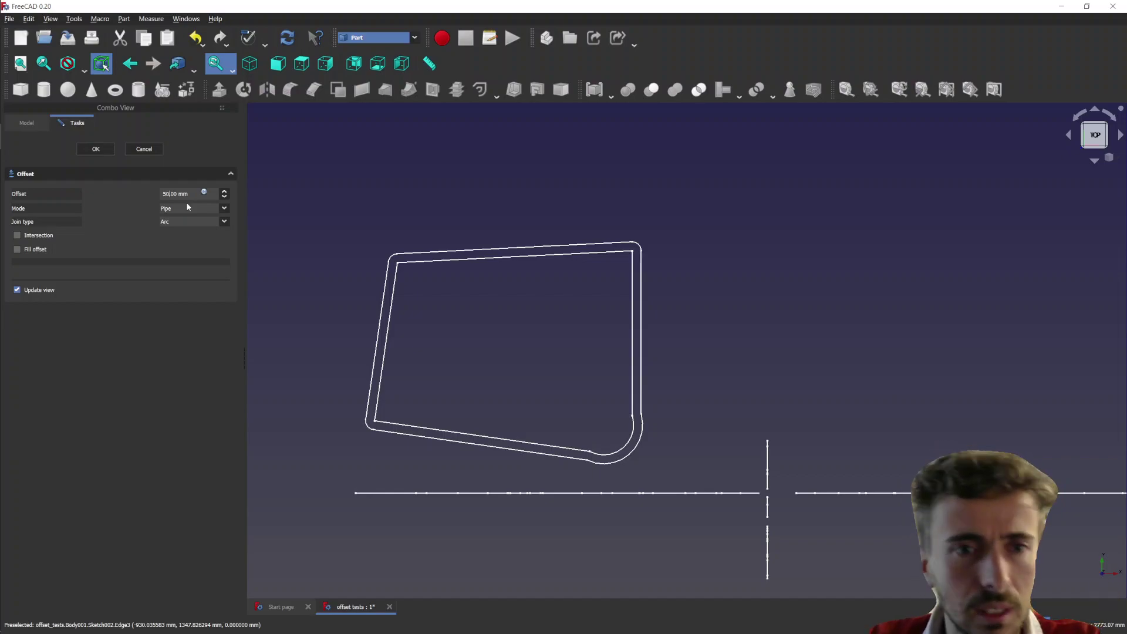
{"action": "type", "text": "-"}
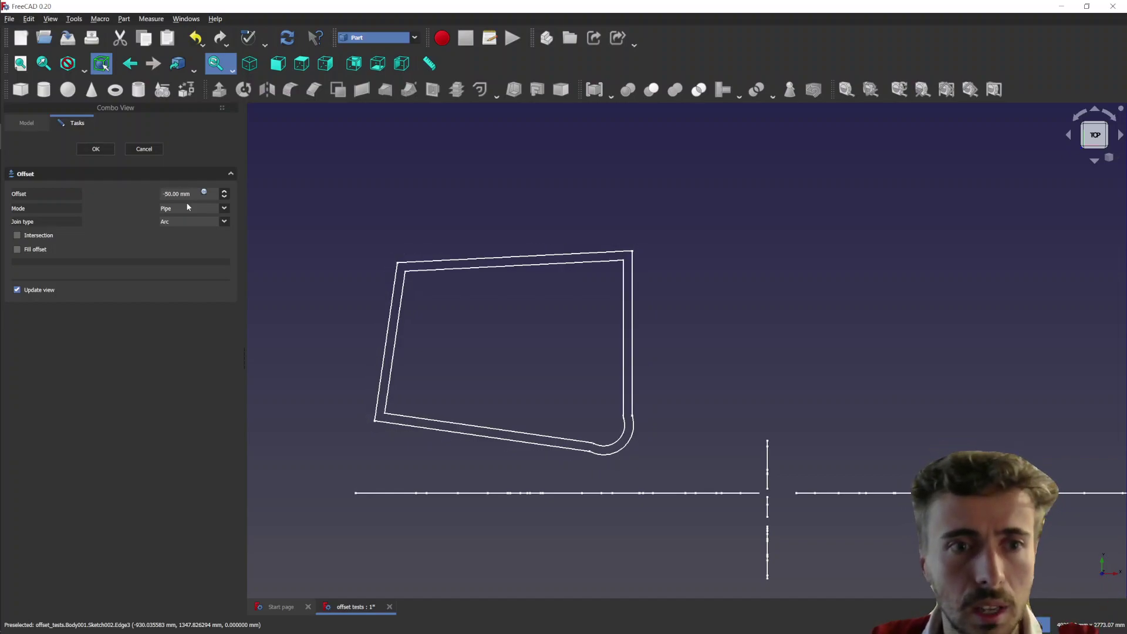
{"action": "key", "text": "BackSpace"}
{"action": "type", "text": "10"}
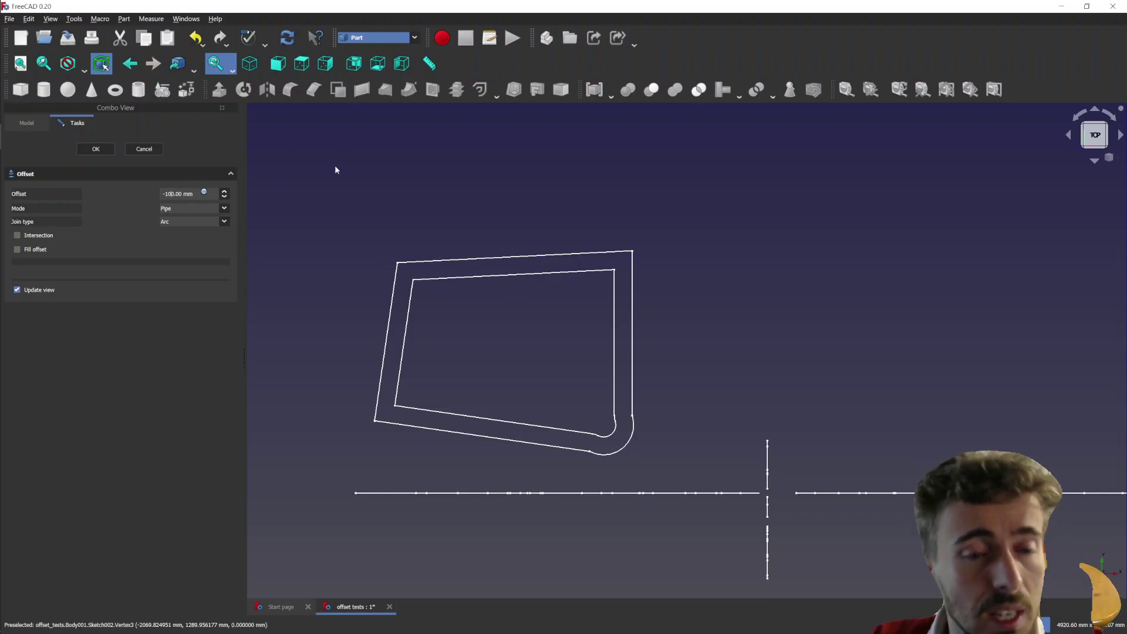
{"action": "left_click", "coordinate": [96, 149]}
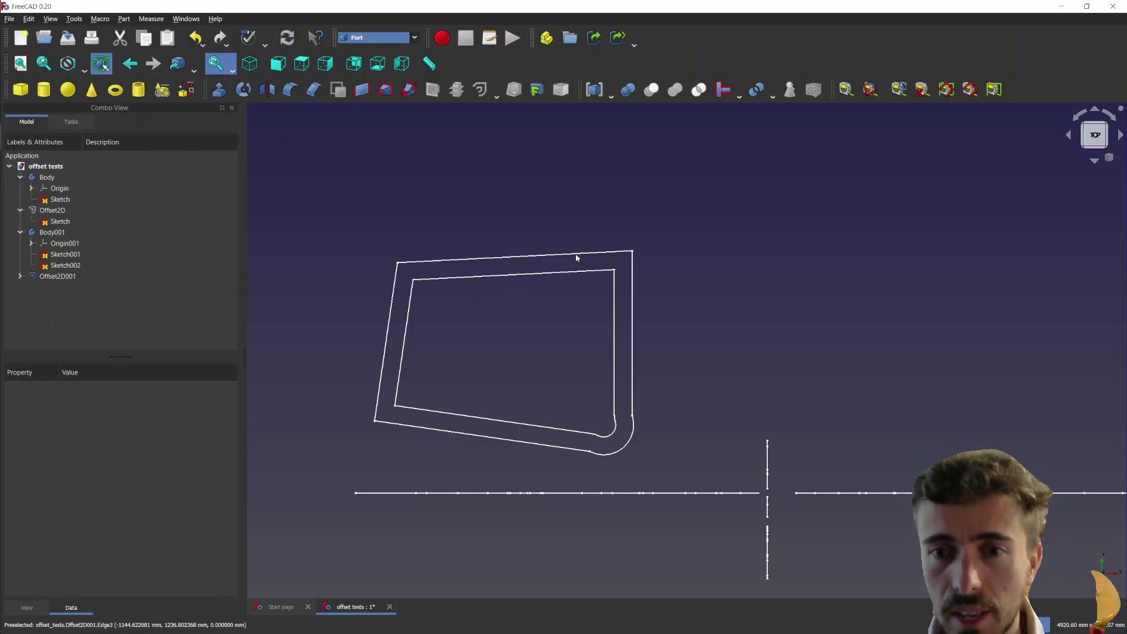
Step: Examine the properties of the Sketch002 offset and its nested source sketch, opening and closing that sketch
{"action": "left_click", "coordinate": [70, 277]}
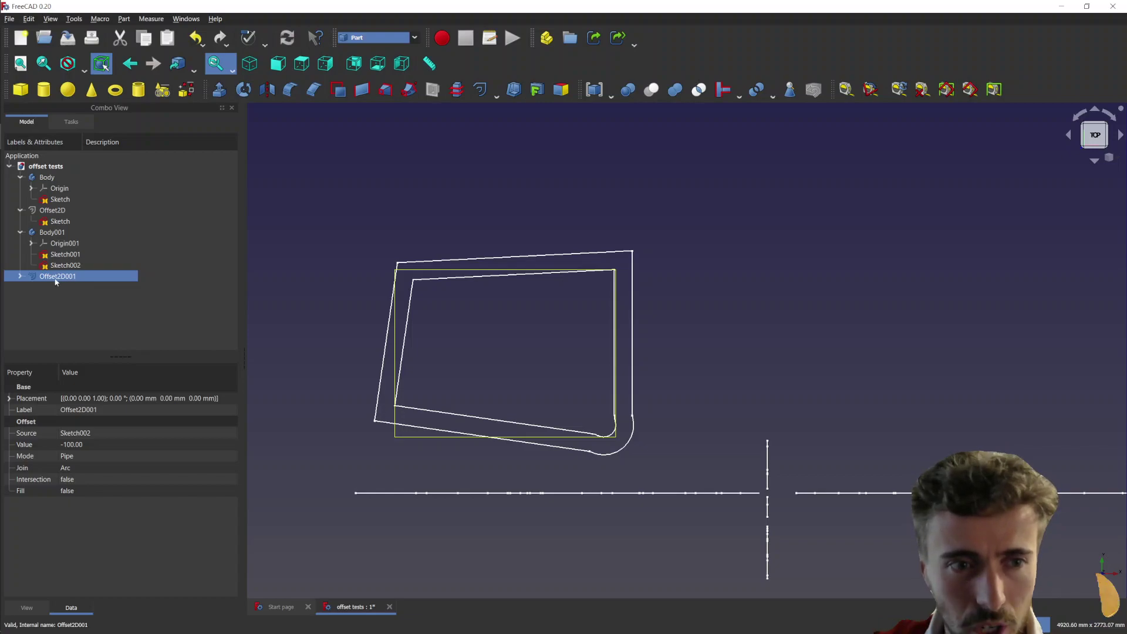
{"action": "left_click", "coordinate": [21, 277]}
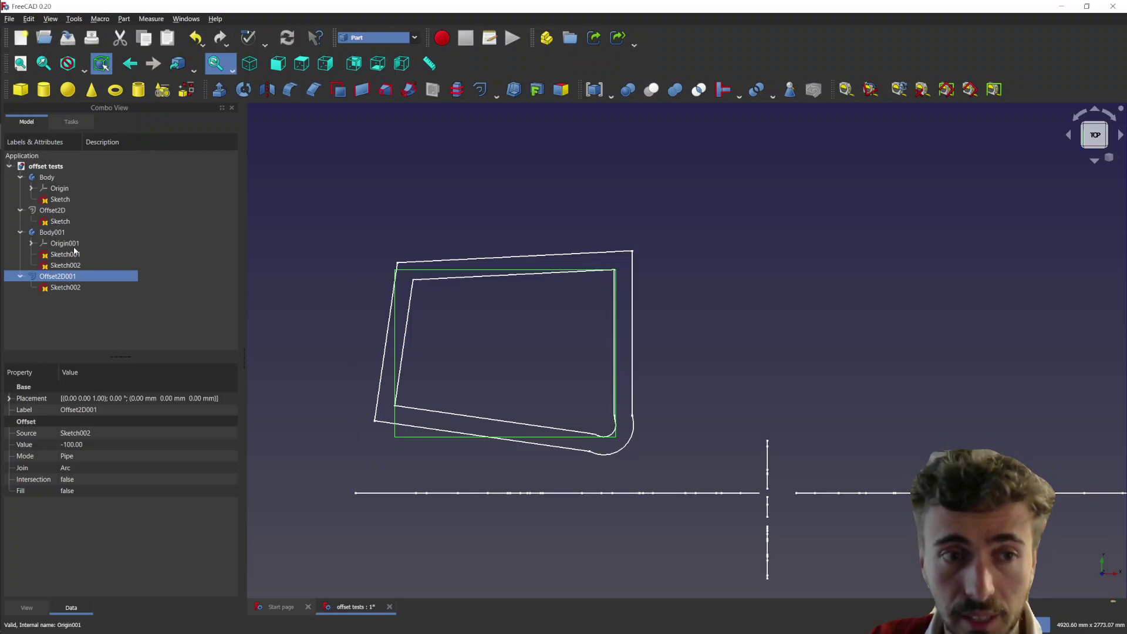
{"action": "double_click", "coordinate": [64, 287]}
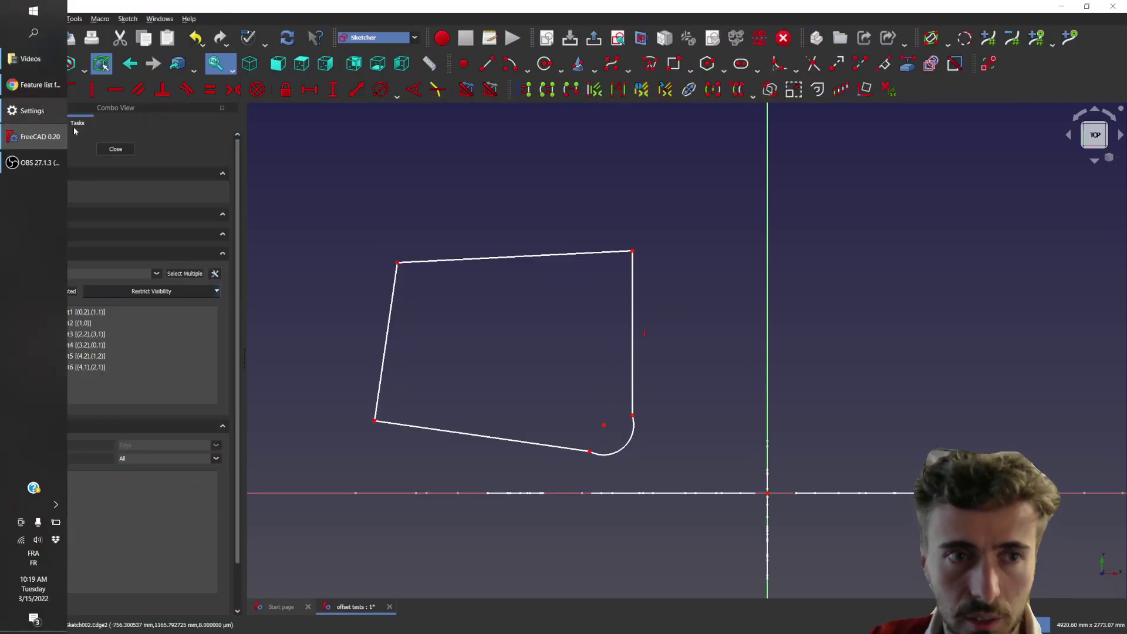
{"action": "left_click", "coordinate": [125, 152]}
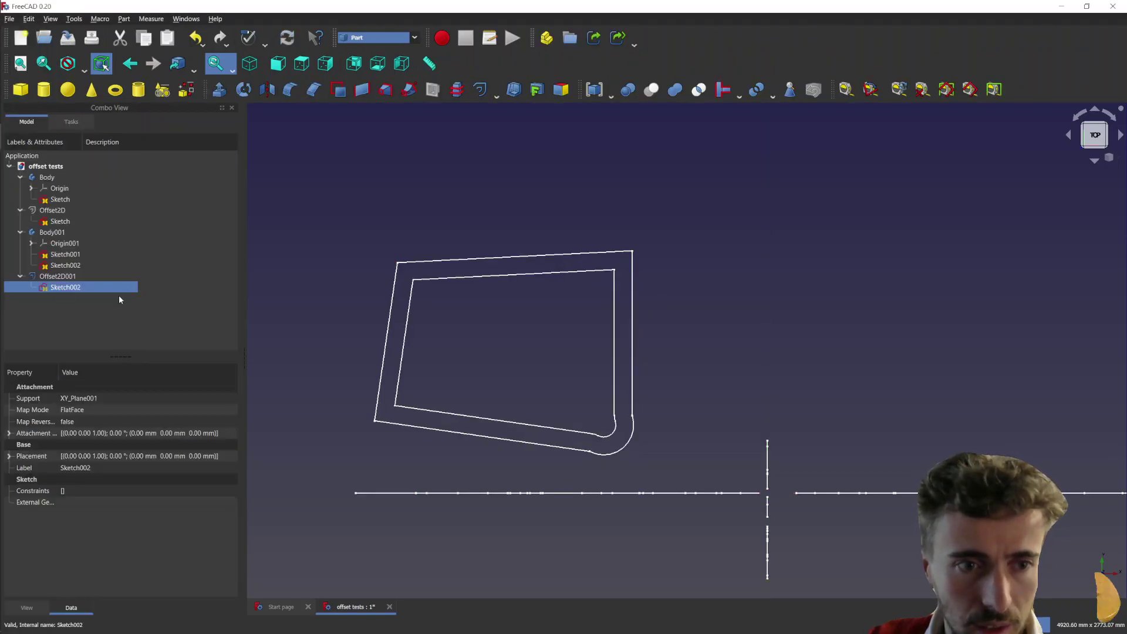
{"action": "left_click", "coordinate": [64, 276]}
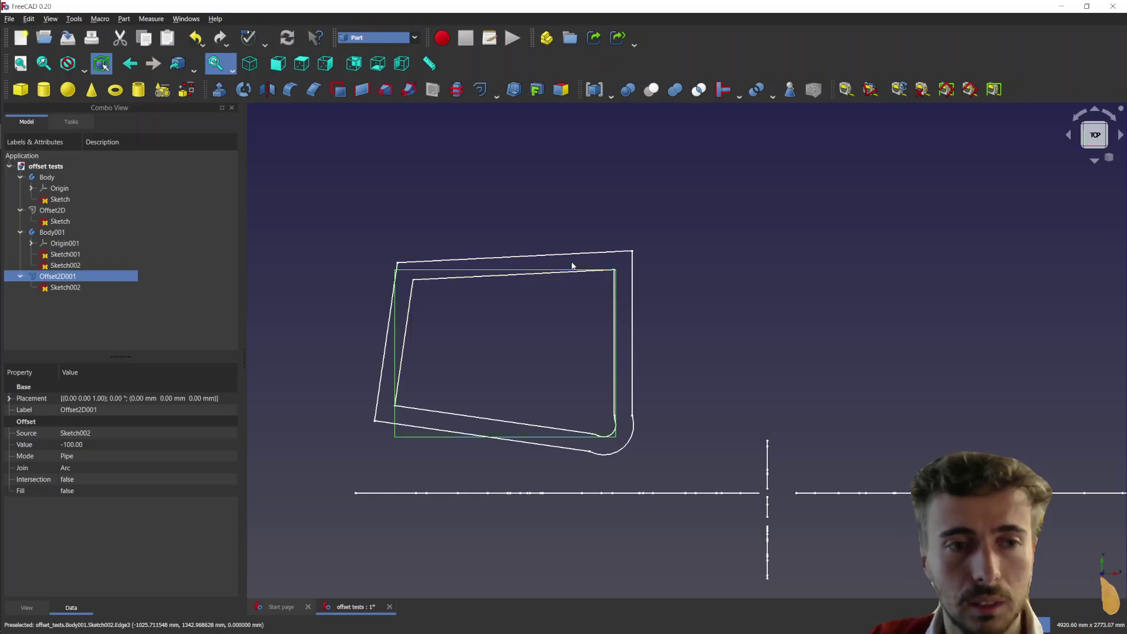
{"action": "left_click", "coordinate": [444, 169]}
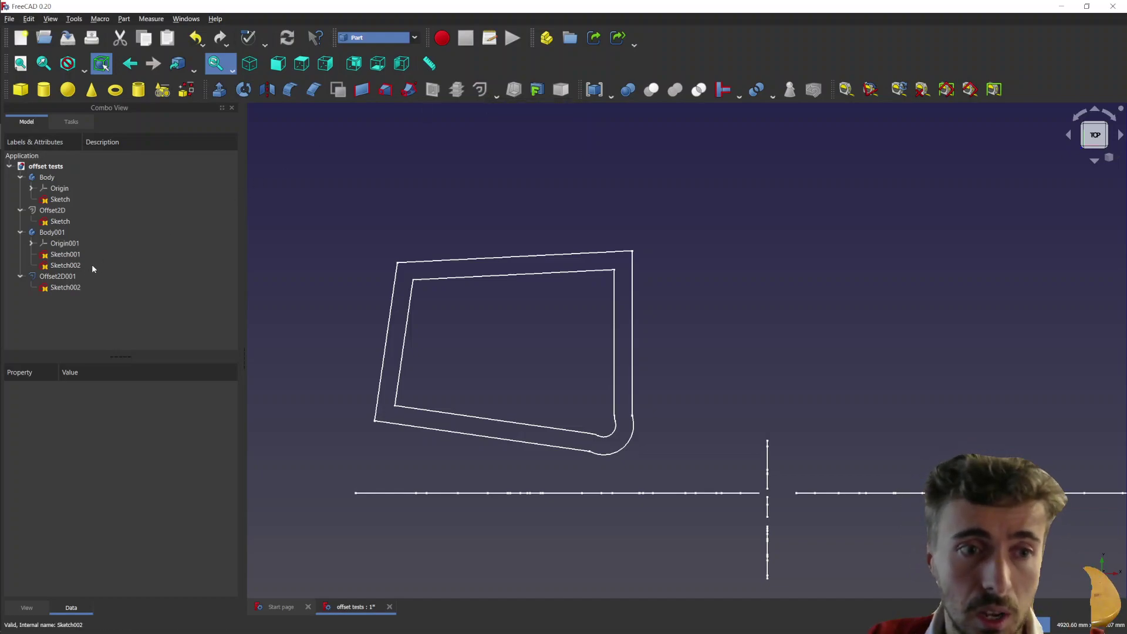
Step: Delete the 2D offset of Sketch002, and open and close Sketch002 itself
{"action": "left_click", "coordinate": [68, 278]}
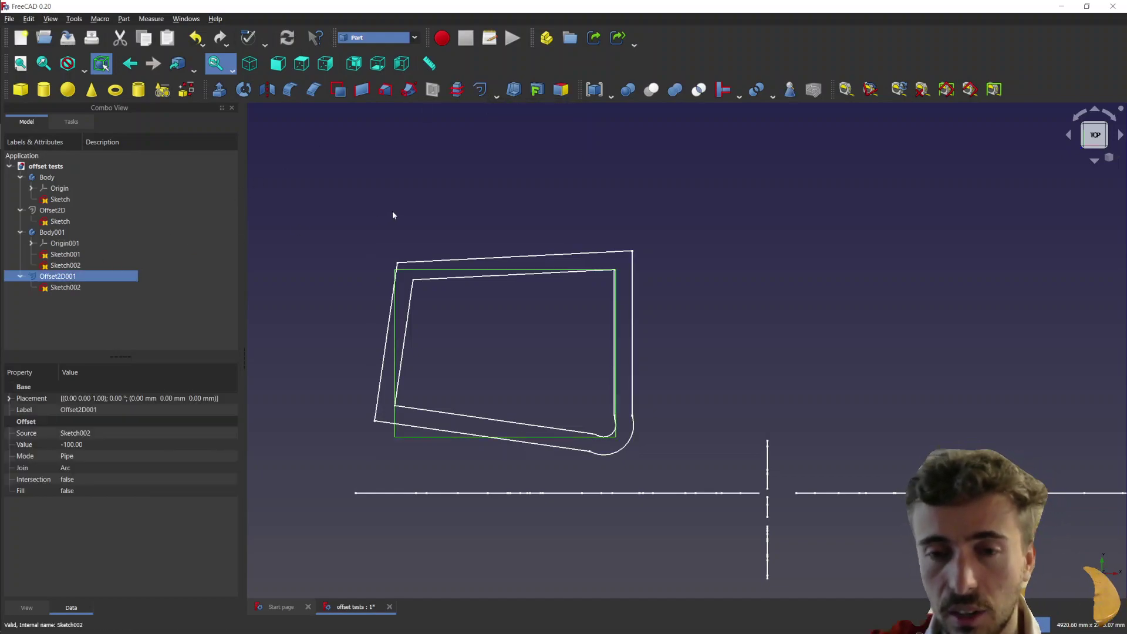
{"action": "key", "text": "Delete"}
{"action": "double_click", "coordinate": [69, 265]}
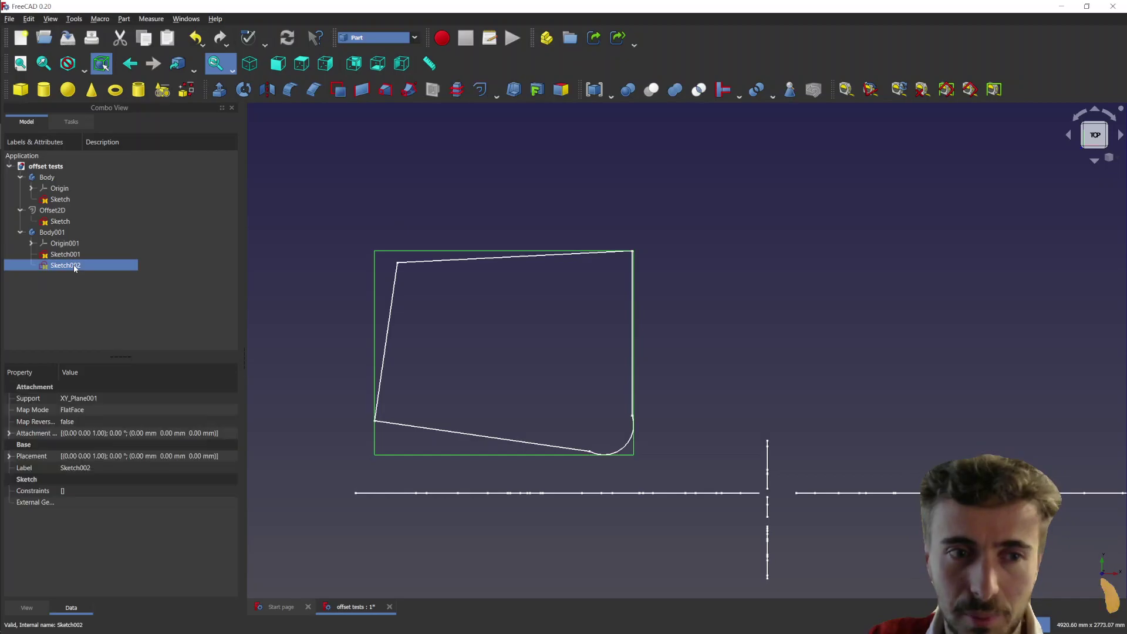
{"action": "left_click", "coordinate": [122, 148]}
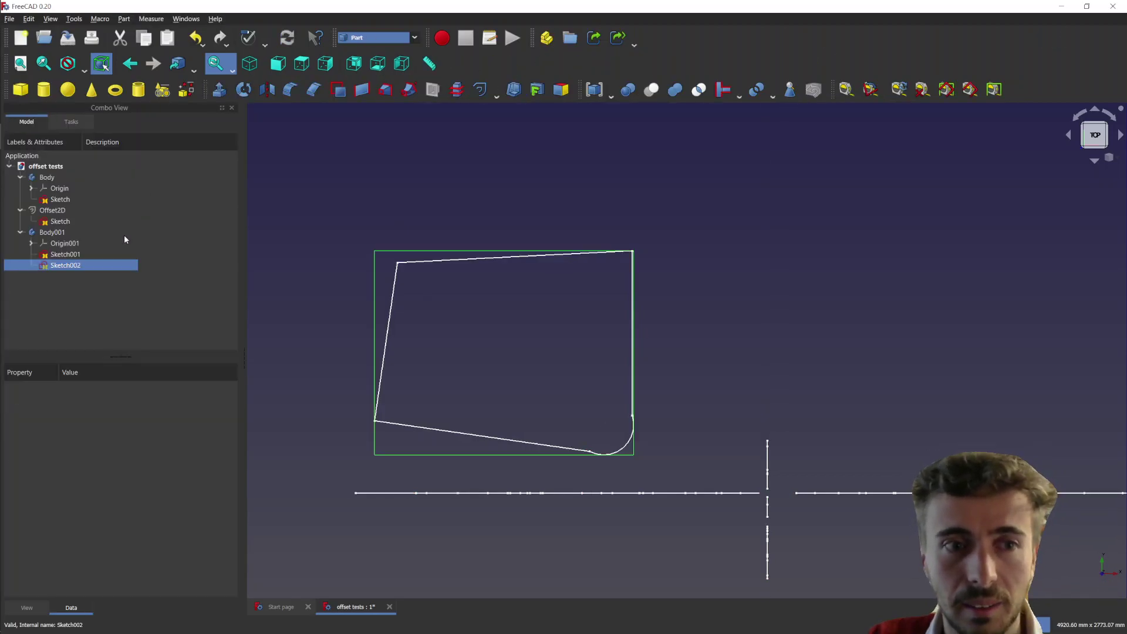
Step: Open Sketch001, offset the closed profile of elements 1 to 9 inward with arc joins and the original kept, and close the Report view
{"action": "double_click", "coordinate": [74, 253]}
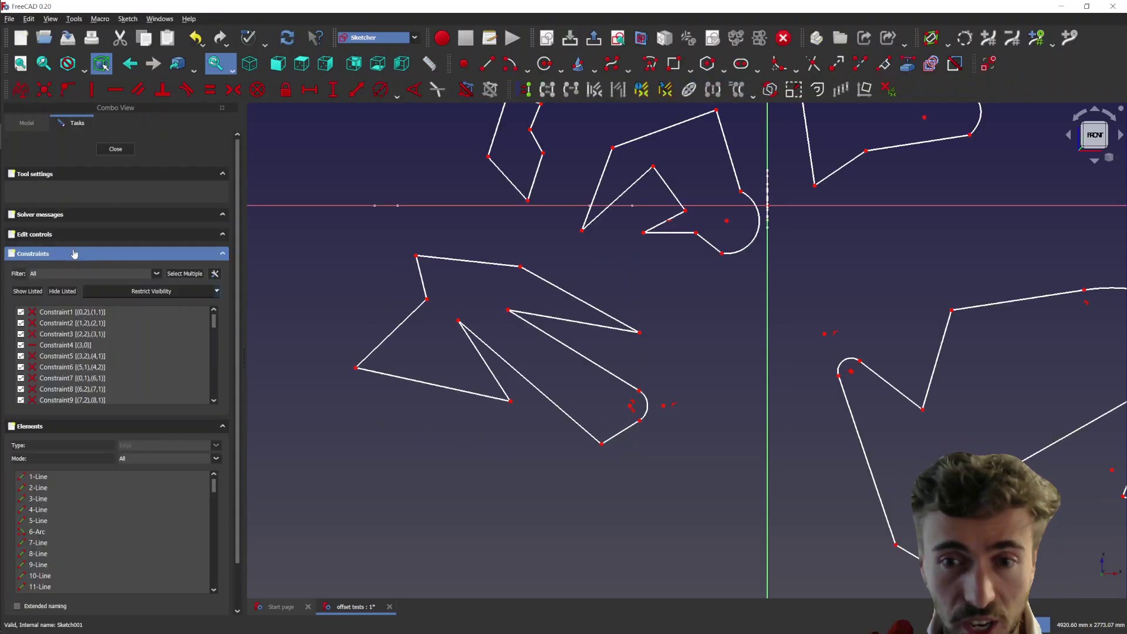
{"action": "scroll", "coordinate": [382, 333], "scroll_direction": "down", "scroll_amount": 3}
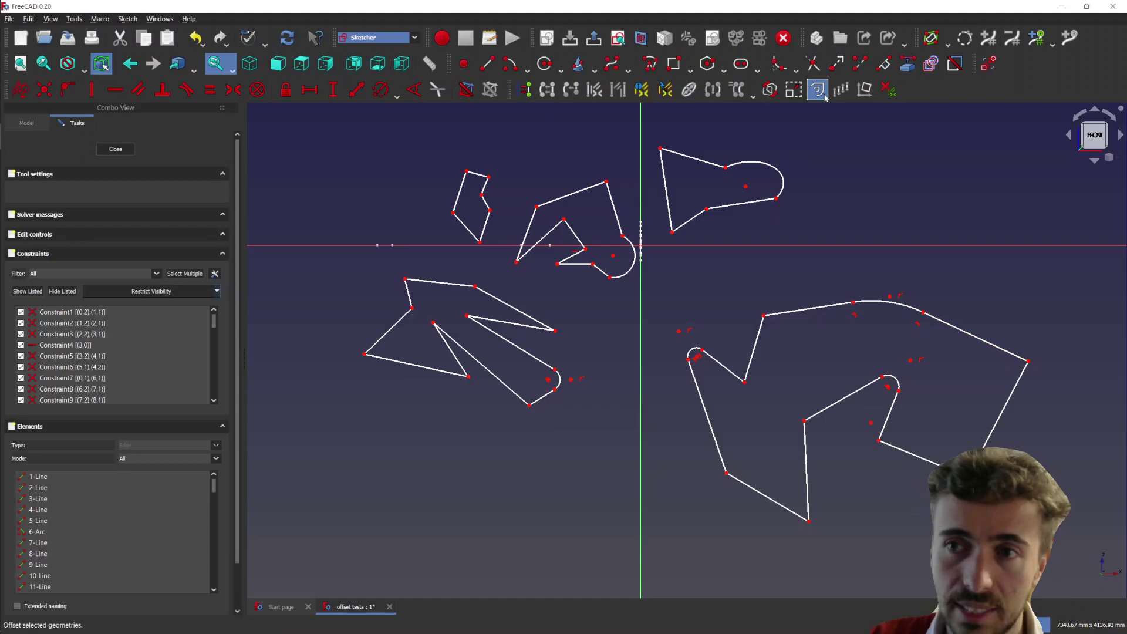
{"action": "scroll", "coordinate": [626, 193], "scroll_direction": "up", "scroll_amount": 4}
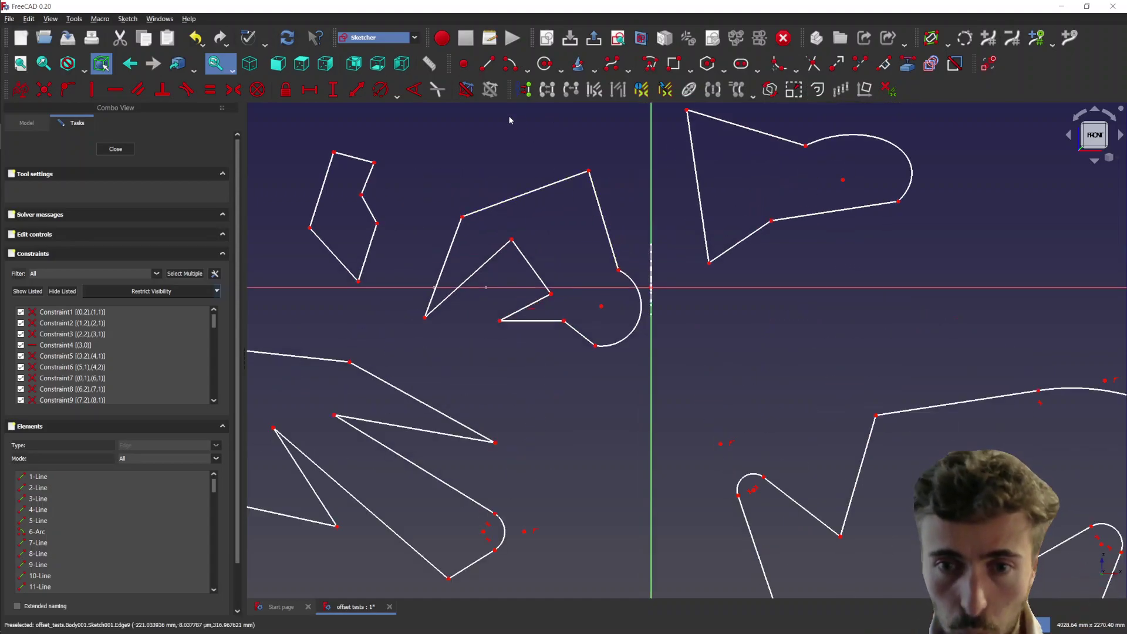
{"action": "scroll", "coordinate": [508, 117], "scroll_direction": "up", "scroll_amount": 3}
{"action": "left_click_drag", "start_coordinate": [364, 143], "coordinate": [726, 504]}
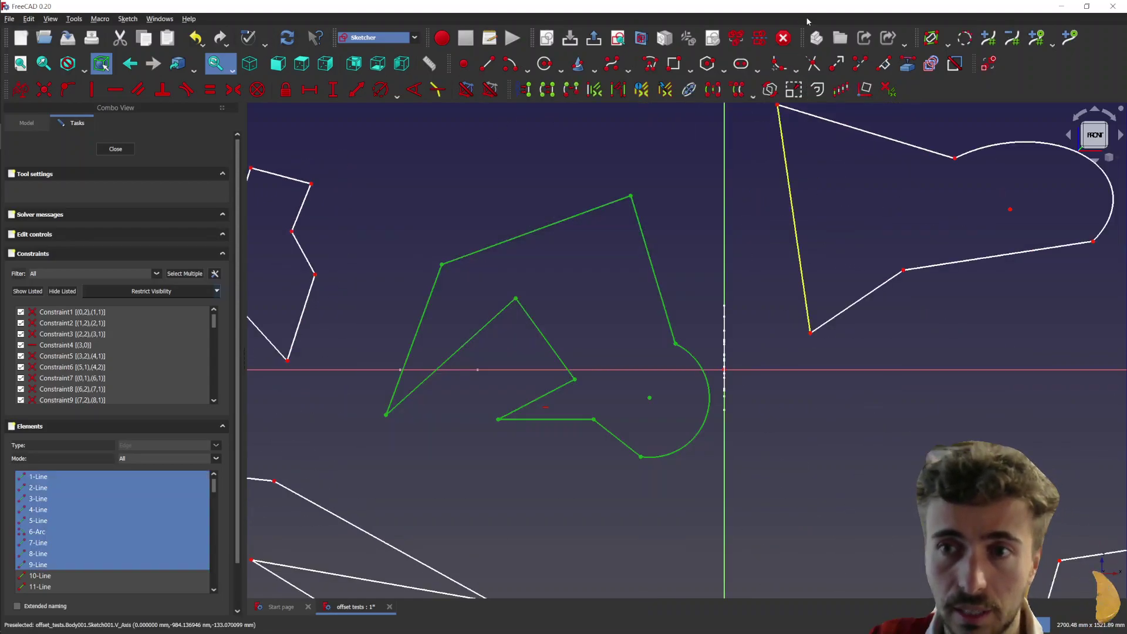
{"action": "left_click", "coordinate": [818, 90]}
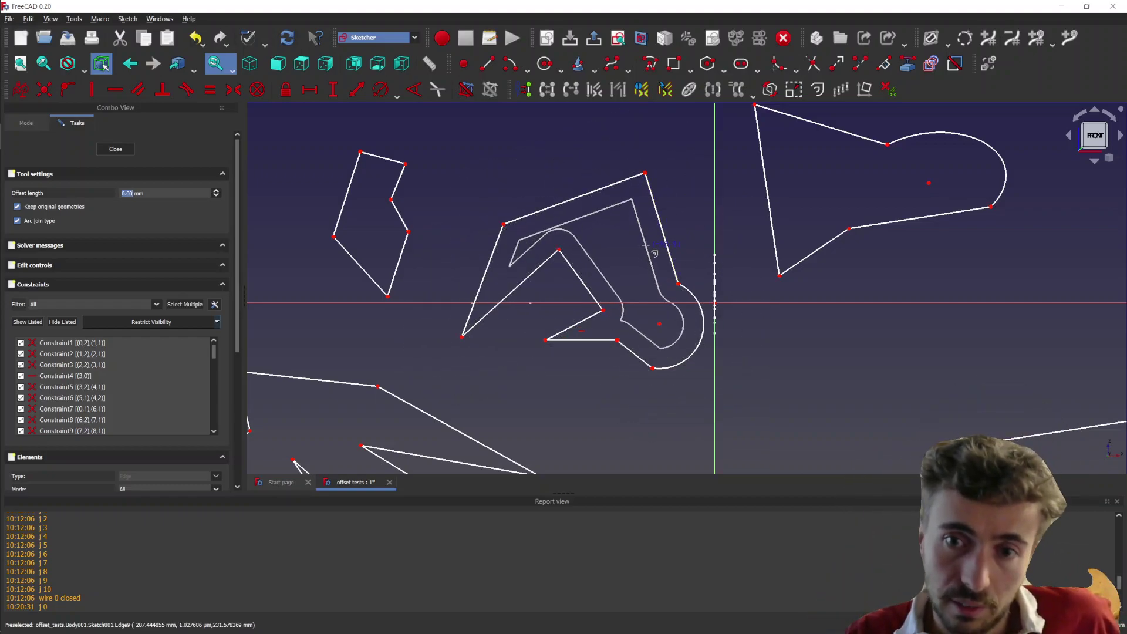
{"action": "left_click", "coordinate": [644, 251]}
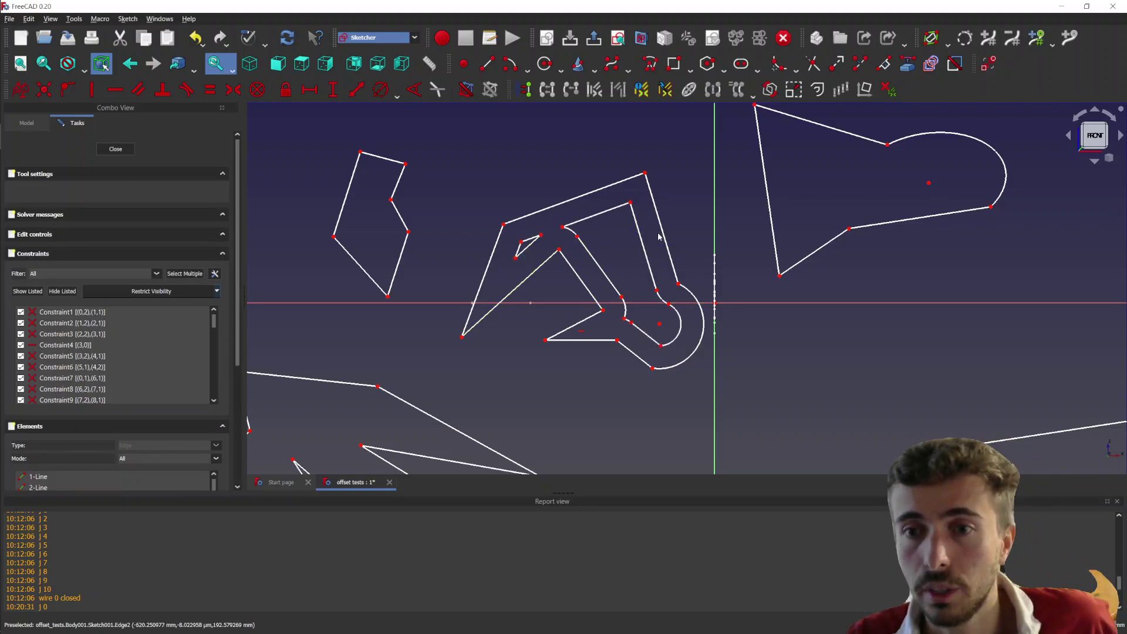
{"action": "scroll", "coordinate": [622, 261], "scroll_direction": "up", "scroll_amount": 1}
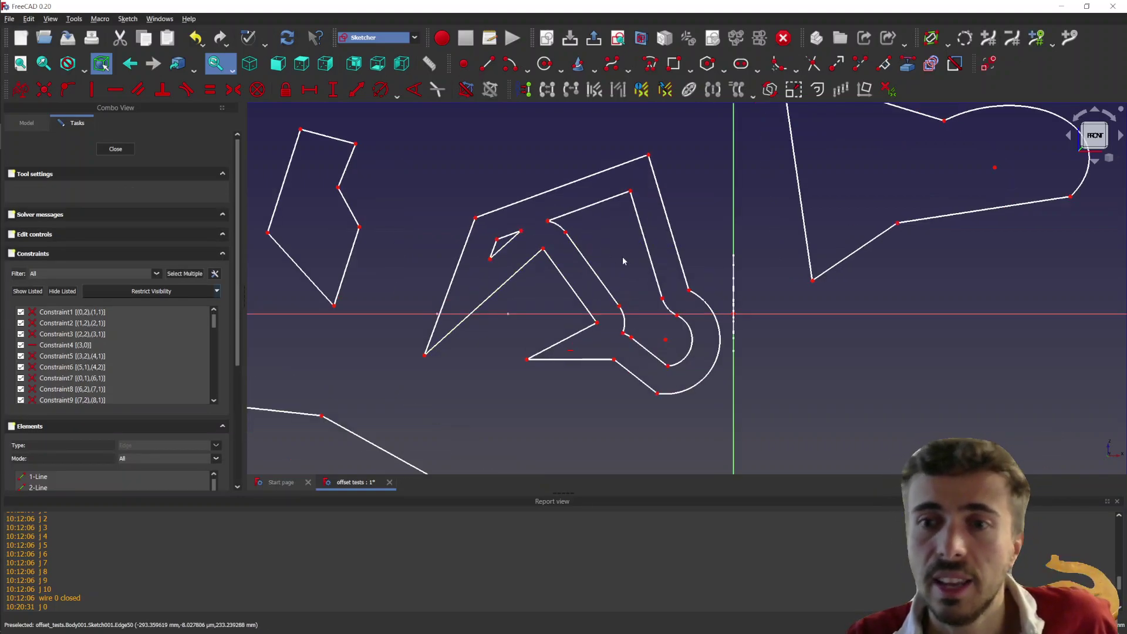
{"action": "left_click", "coordinate": [1117, 501]}
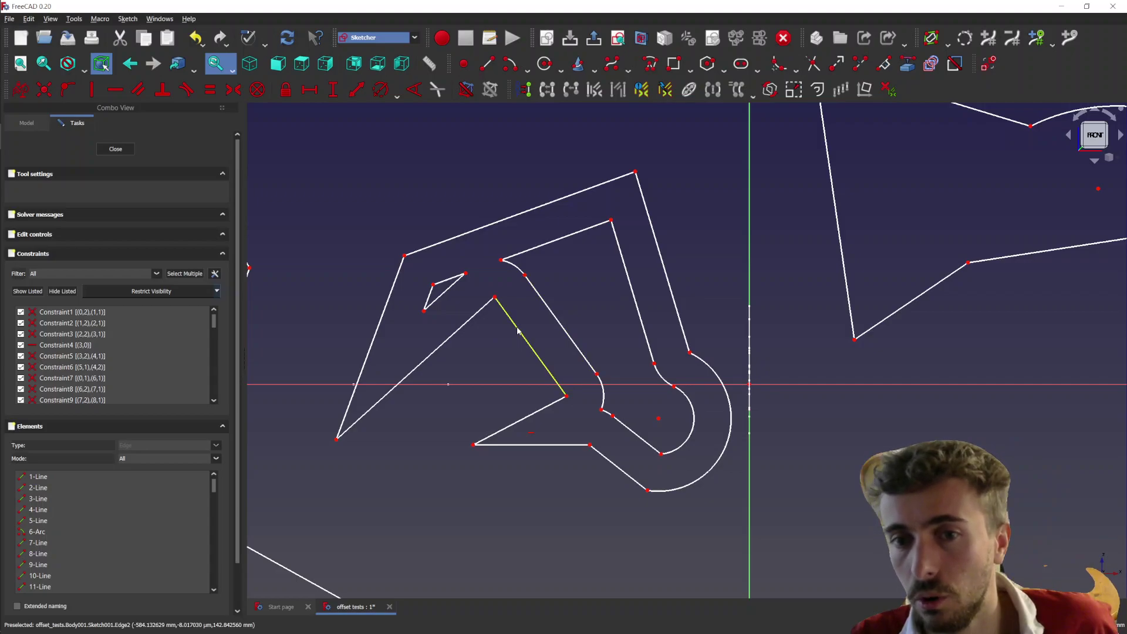
Step: Move the long slanted line between the two arcs of the inner offset, and undo the move
{"action": "left_click_drag", "start_coordinate": [547, 314], "coordinate": [580, 303]}
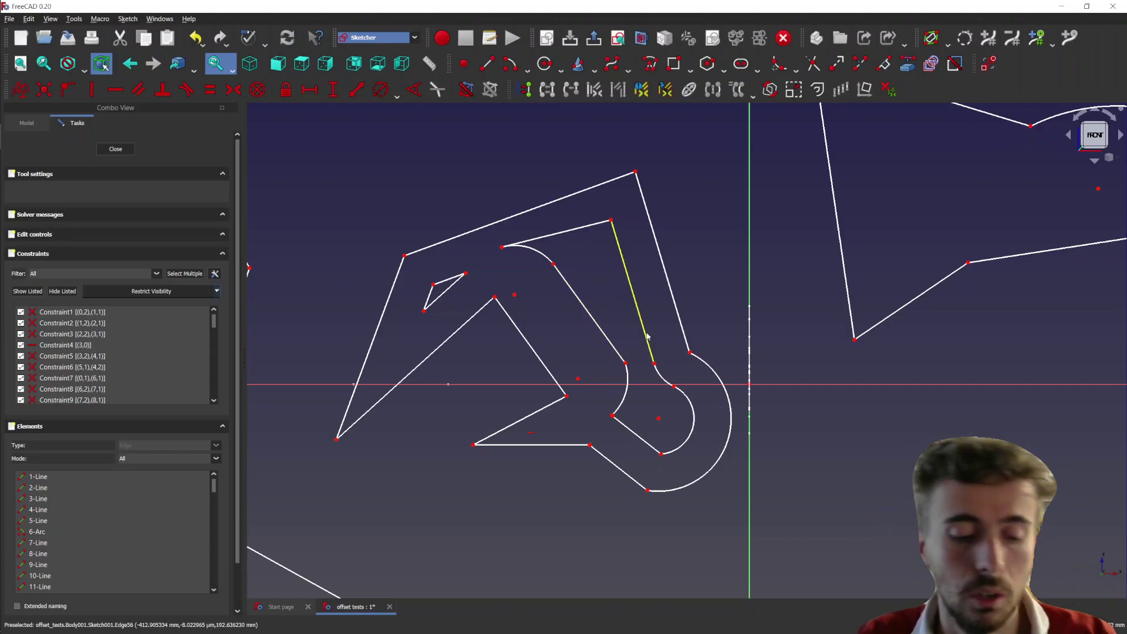
{"action": "key", "text": "ctrl+z"}
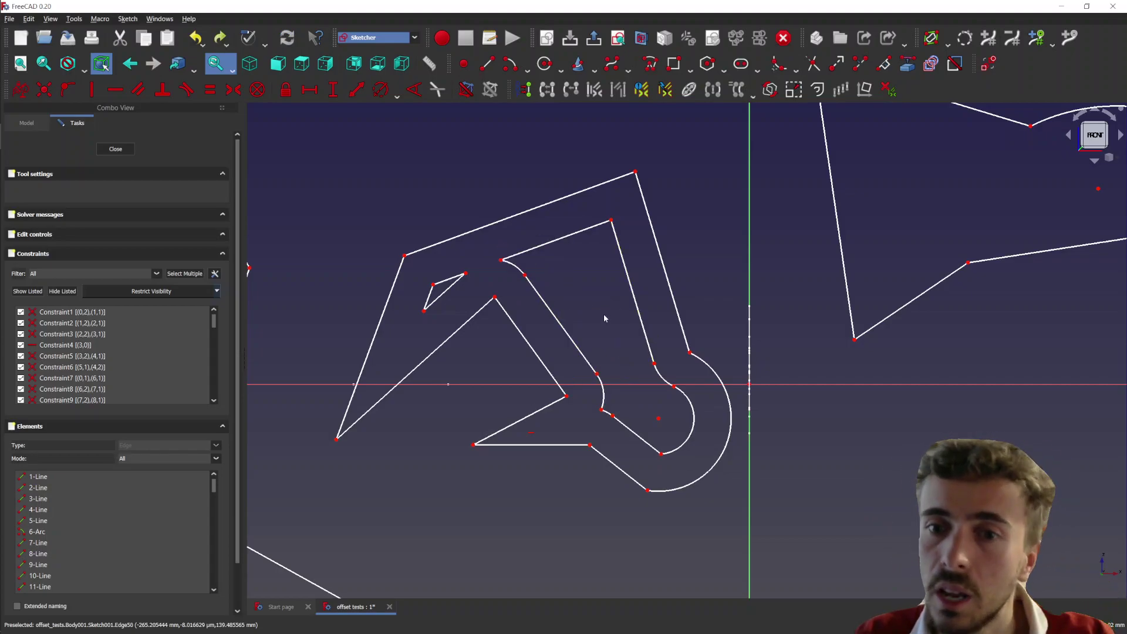
Step: Delete the long slanted line joining the two arcs of the inner offset
{"action": "left_click", "coordinate": [549, 323]}
{"action": "key", "text": "Delete"}
{"action": "key", "text": "g"}
{"action": "key", "text": "l"}
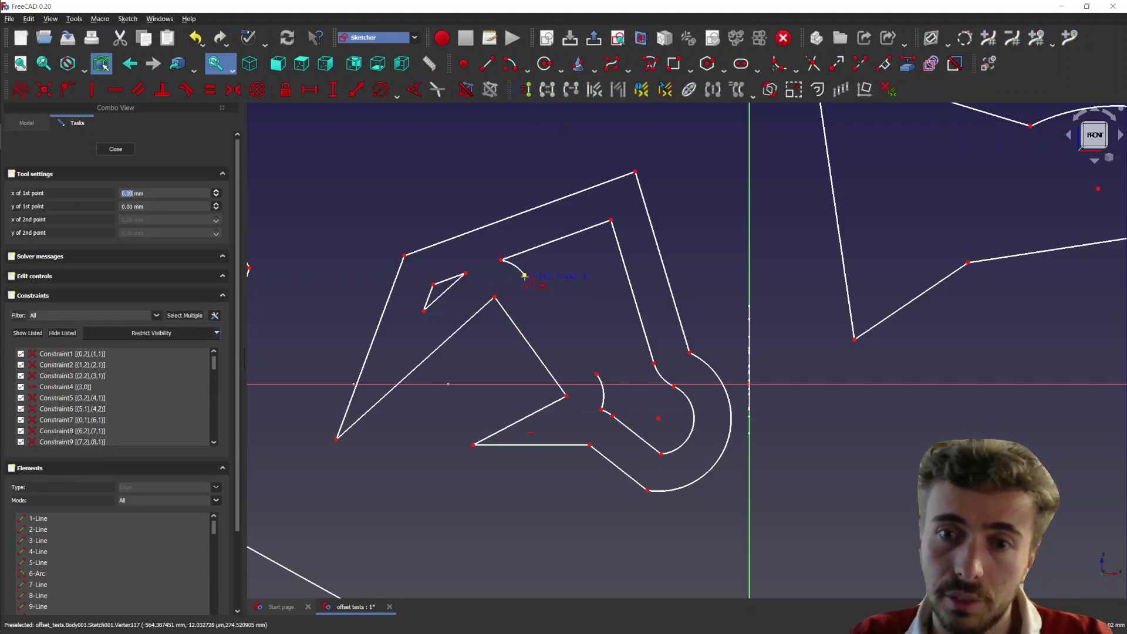
{"action": "left_click", "coordinate": [524, 275]}
{"action": "right_click", "coordinate": [610, 300]}
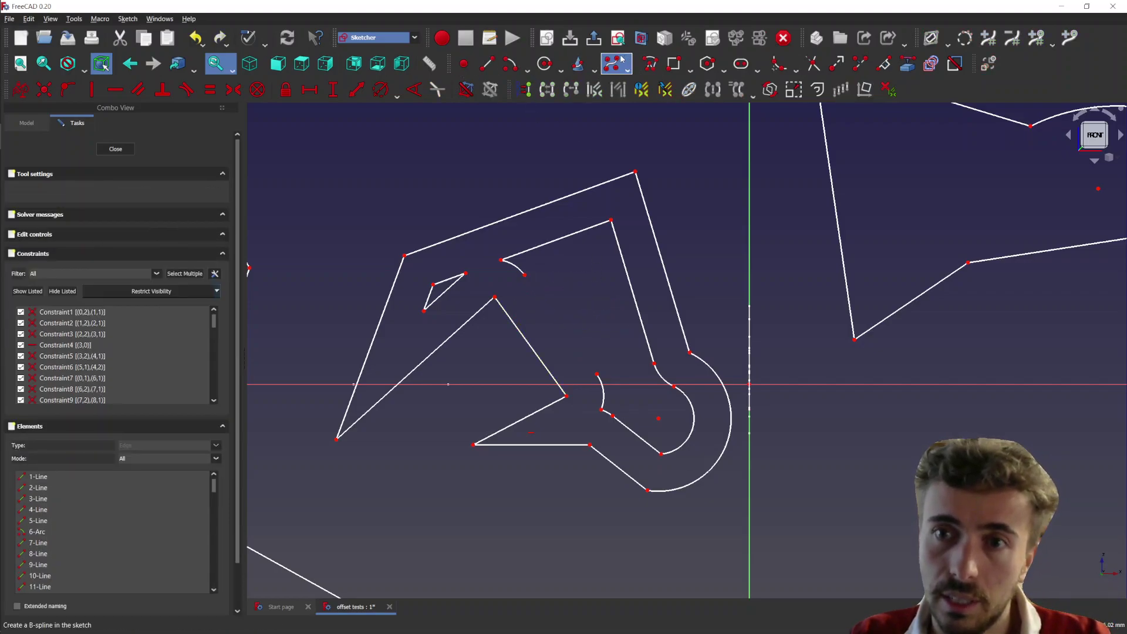
Step: Draw a two-segment polyline joining the open ends of the two inner arcs, and pull its middle vertex away from the original profile
{"action": "left_click", "coordinate": [524, 275]}
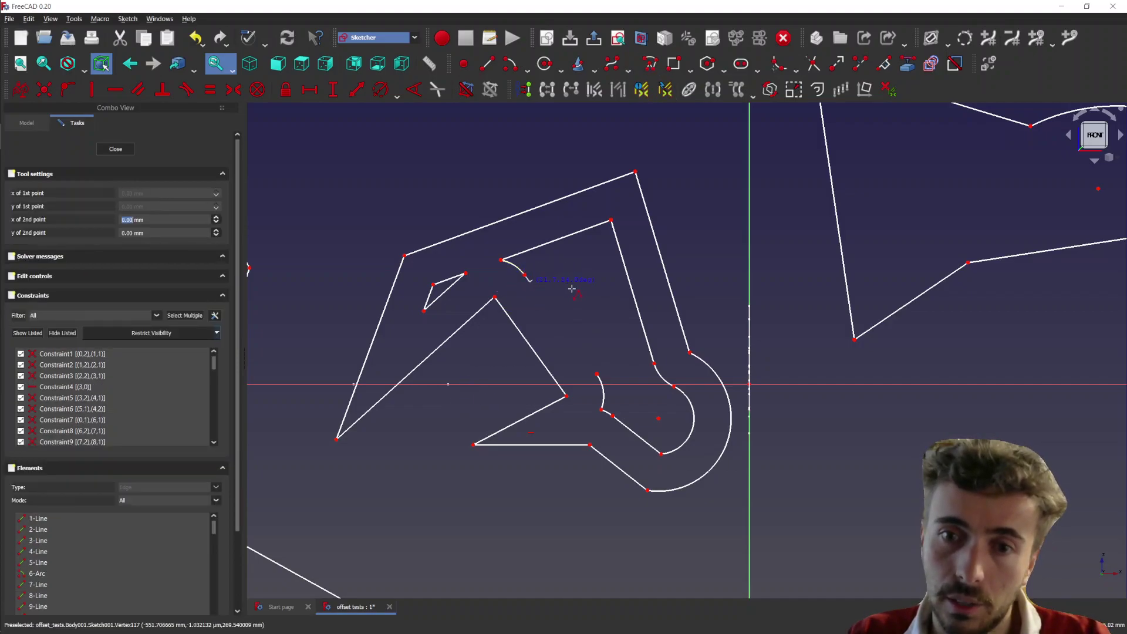
{"action": "left_click", "coordinate": [556, 318]}
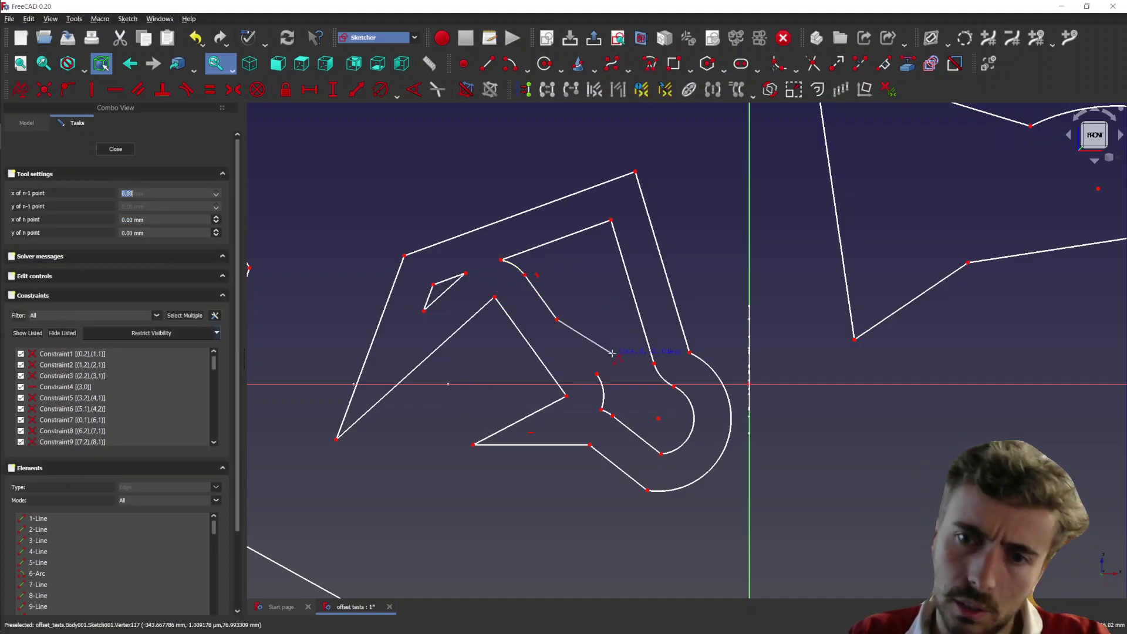
{"action": "left_click", "coordinate": [596, 373]}
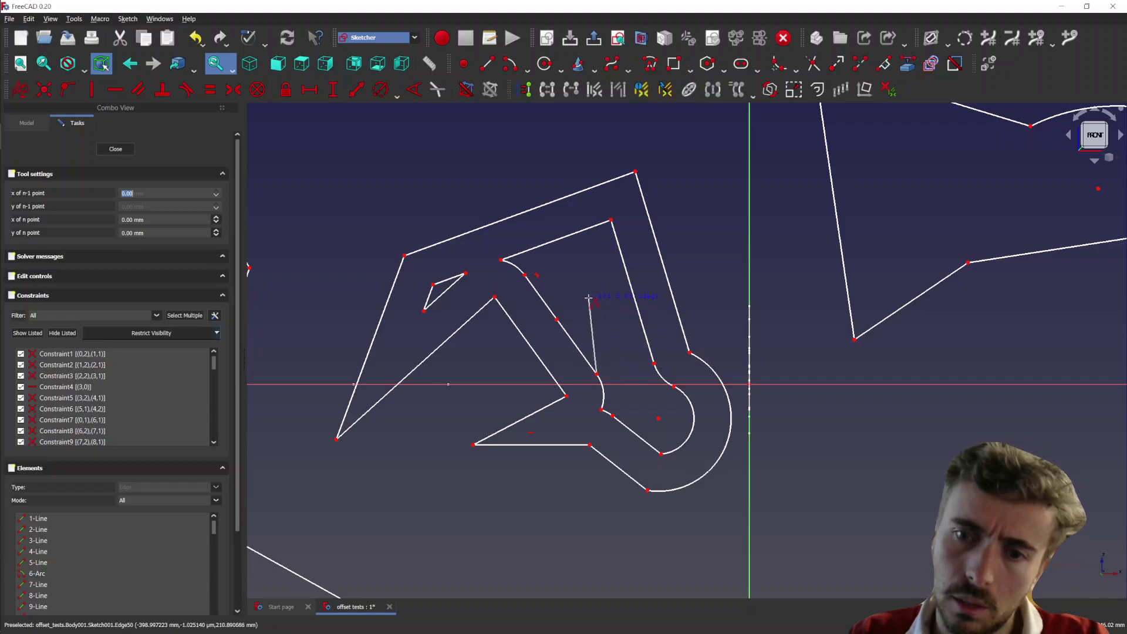
{"action": "key", "text": "Escape"}
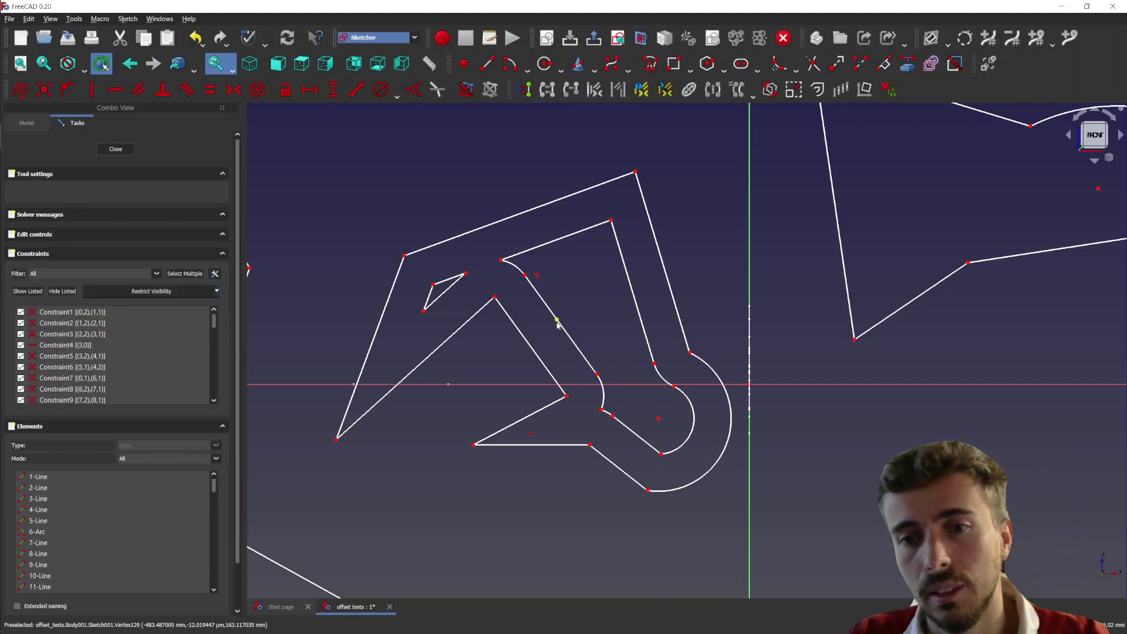
{"action": "left_click_drag", "start_coordinate": [556, 320], "coordinate": [606, 321]}
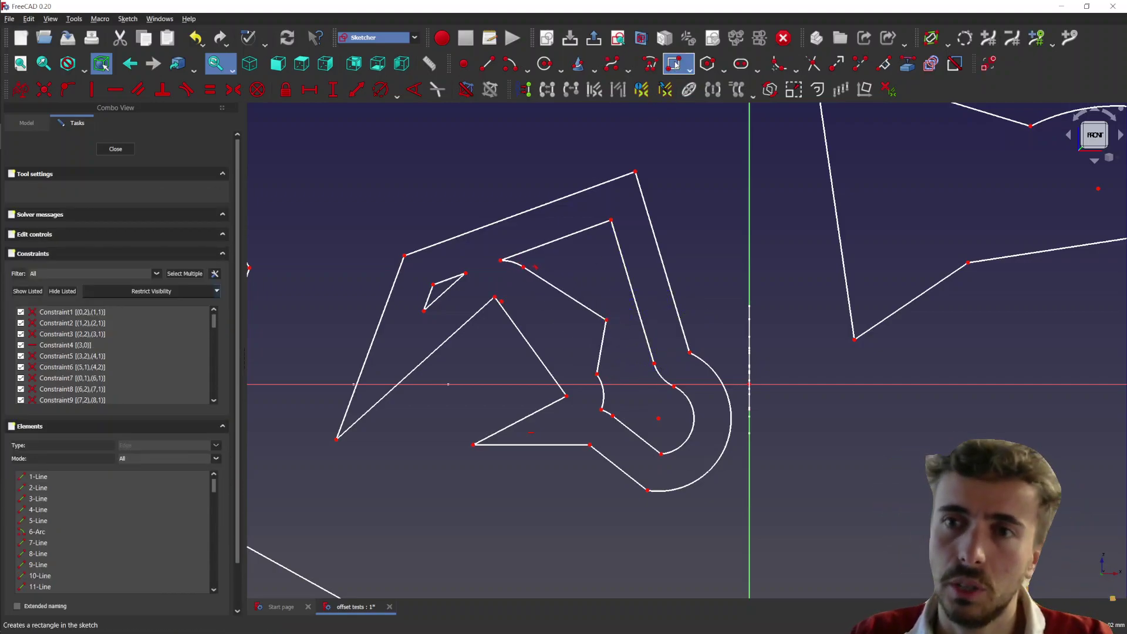
{"action": "left_click", "coordinate": [650, 63]}
{"action": "left_click", "coordinate": [337, 188]}
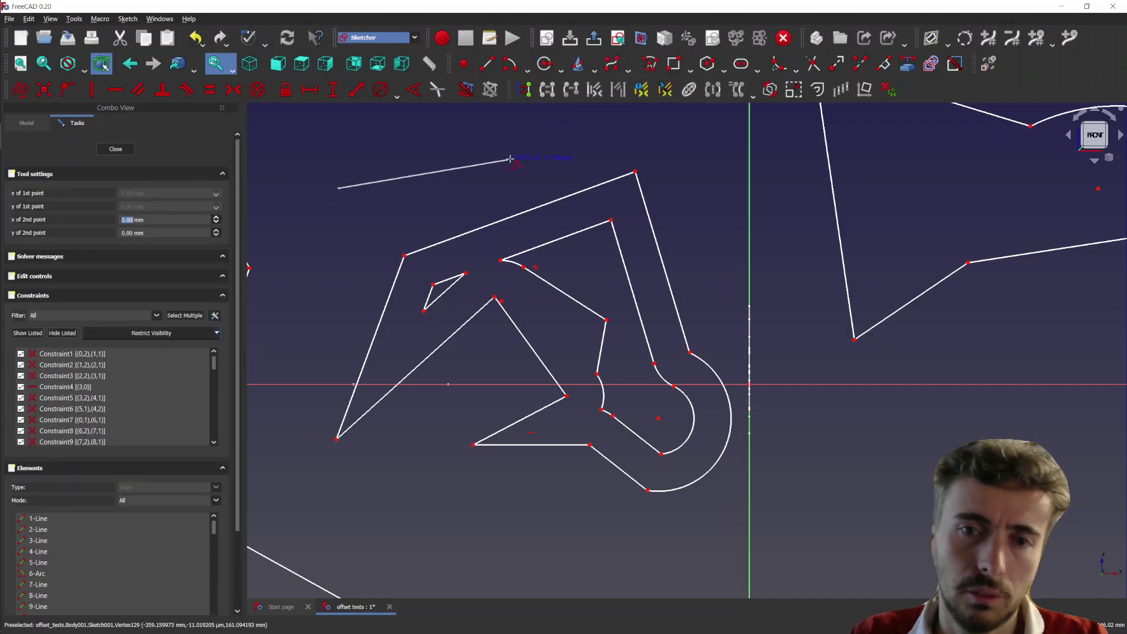
{"action": "key", "text": "Escape"}
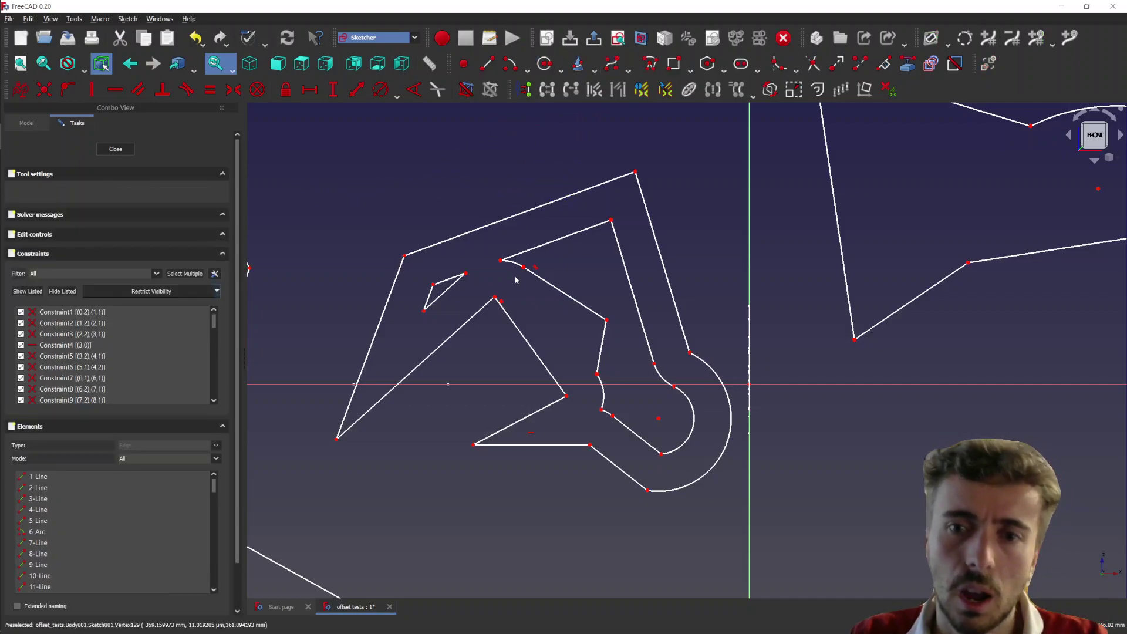
Step: Move the upper segment of the added polyline down and back up to reshape the inner contour
{"action": "left_click", "coordinate": [512, 264]}
{"action": "left_click_drag", "start_coordinate": [575, 305], "coordinate": [575, 322]}
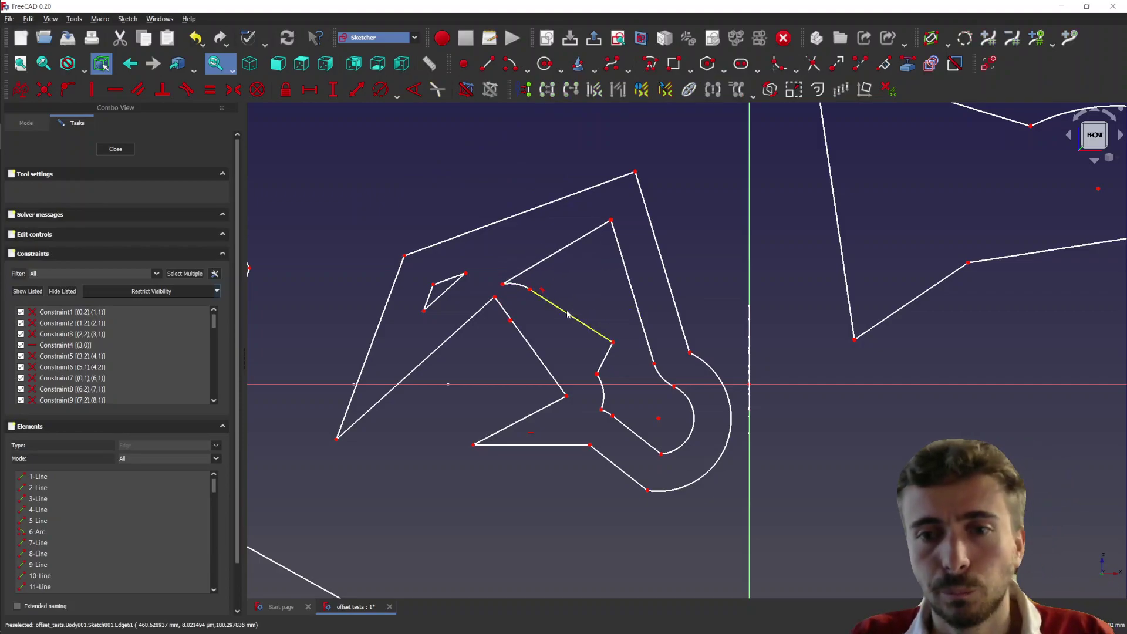
{"action": "left_click_drag", "start_coordinate": [565, 297], "coordinate": [574, 294]}
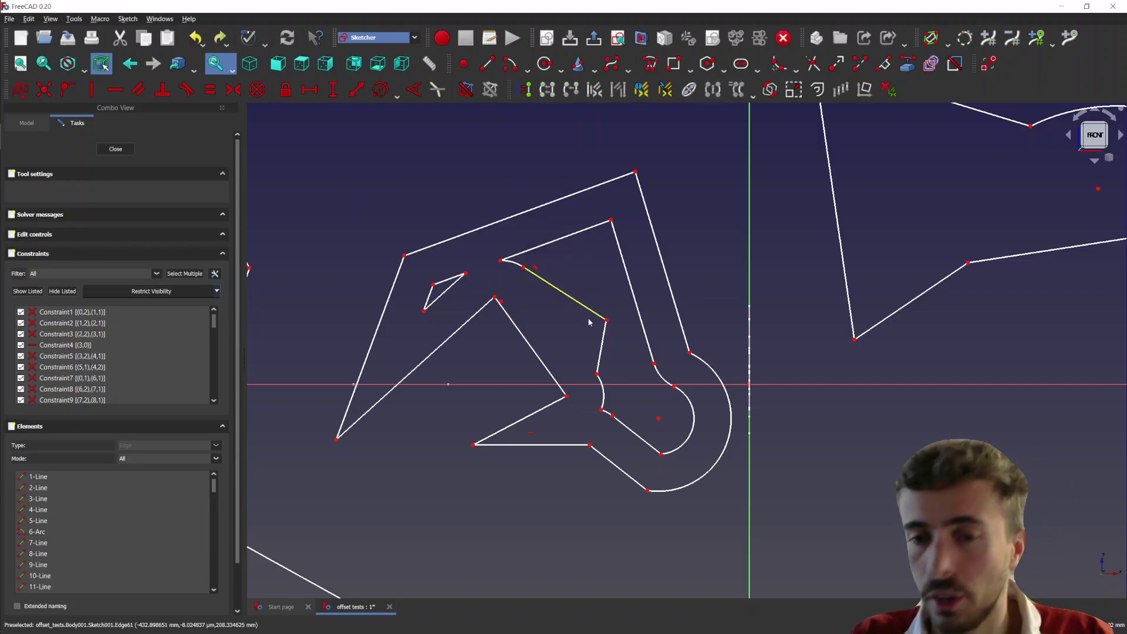
Step: Undo the polyline edits and the inner offset, back to the original closed profile of elements 1 to 9
{"action": "key", "text": "ctrl+z"}
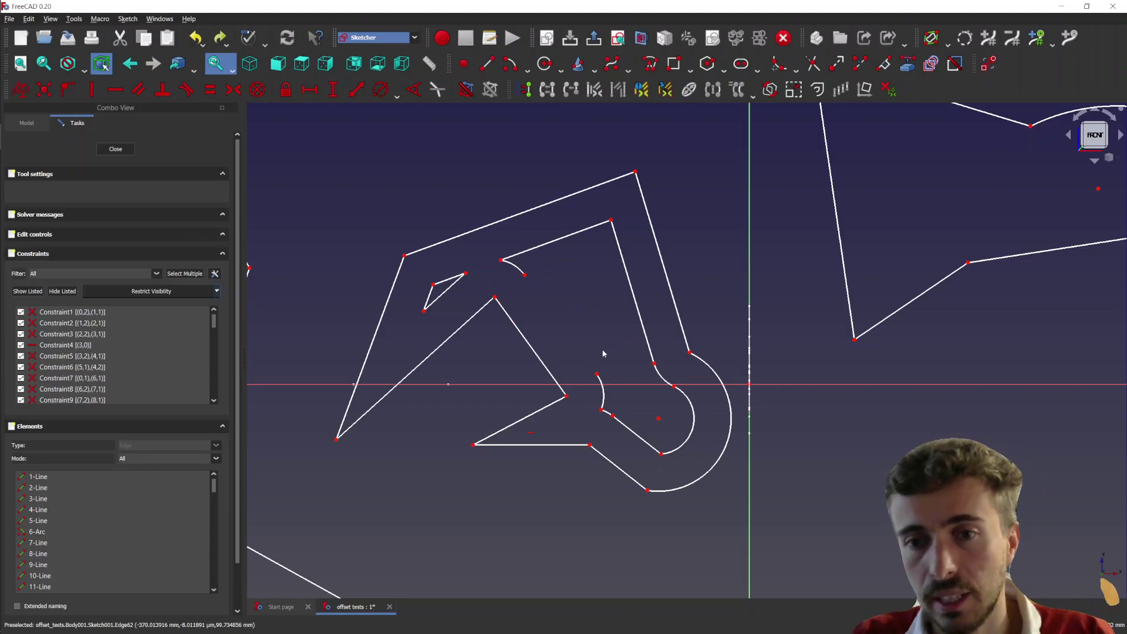
{"action": "key", "text": "ctrl+z"}
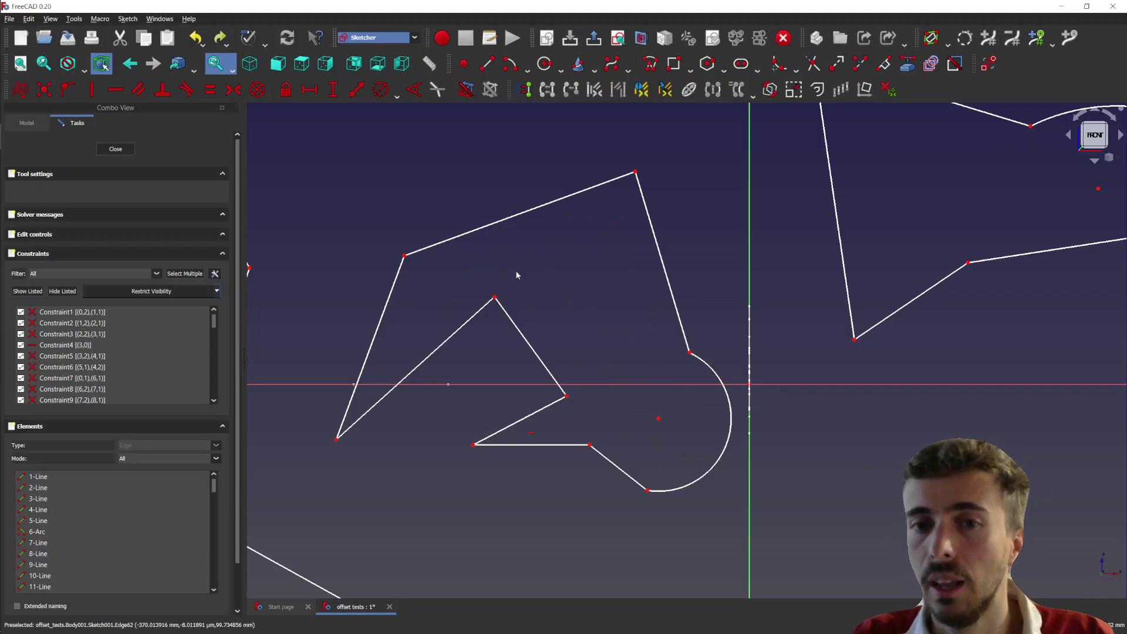
Step: Preview scaling the closed profile of elements 1 to 9 about a reference point near its lower-left corner, and cancel the scaling
{"action": "scroll", "coordinate": [564, 258], "scroll_direction": "down", "scroll_amount": 2}
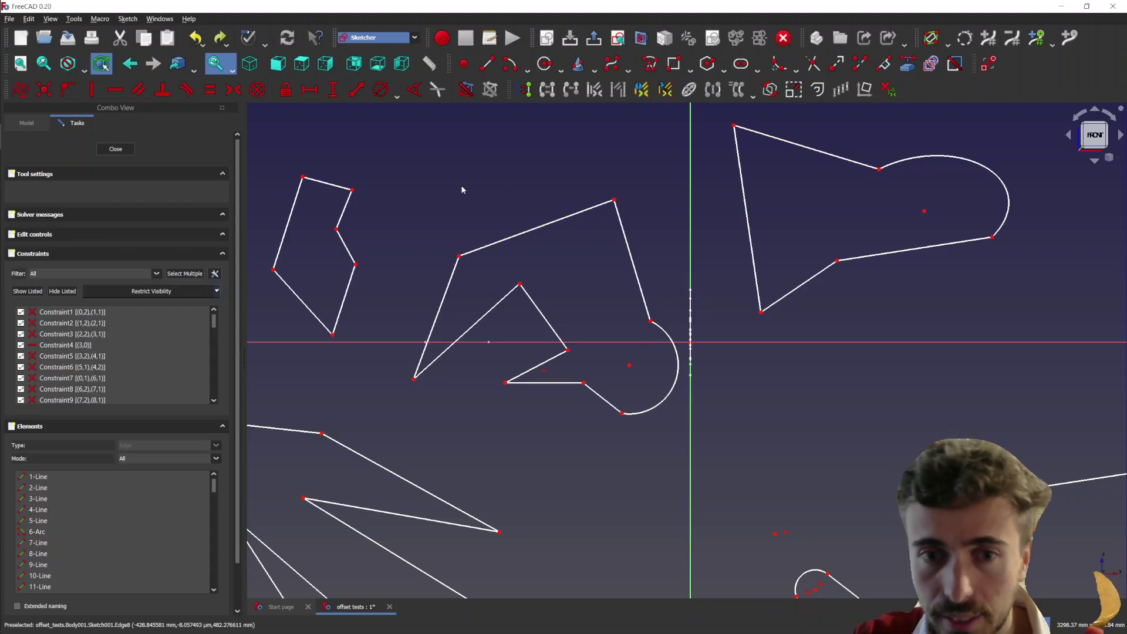
{"action": "left_click_drag", "start_coordinate": [406, 167], "coordinate": [689, 448]}
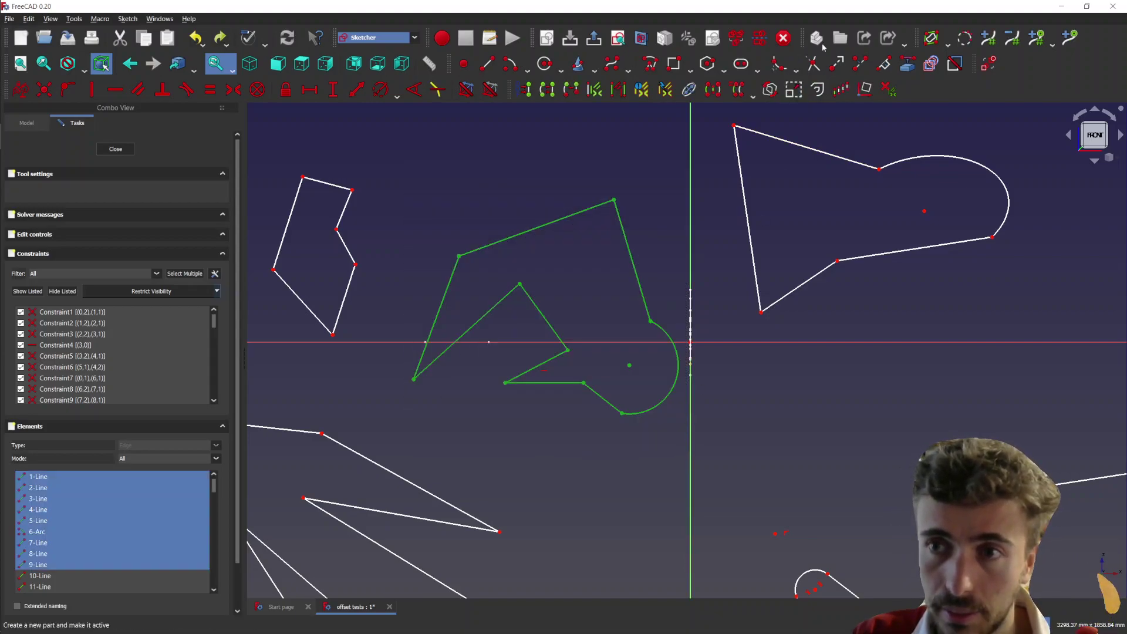
{"action": "left_click", "coordinate": [795, 89]}
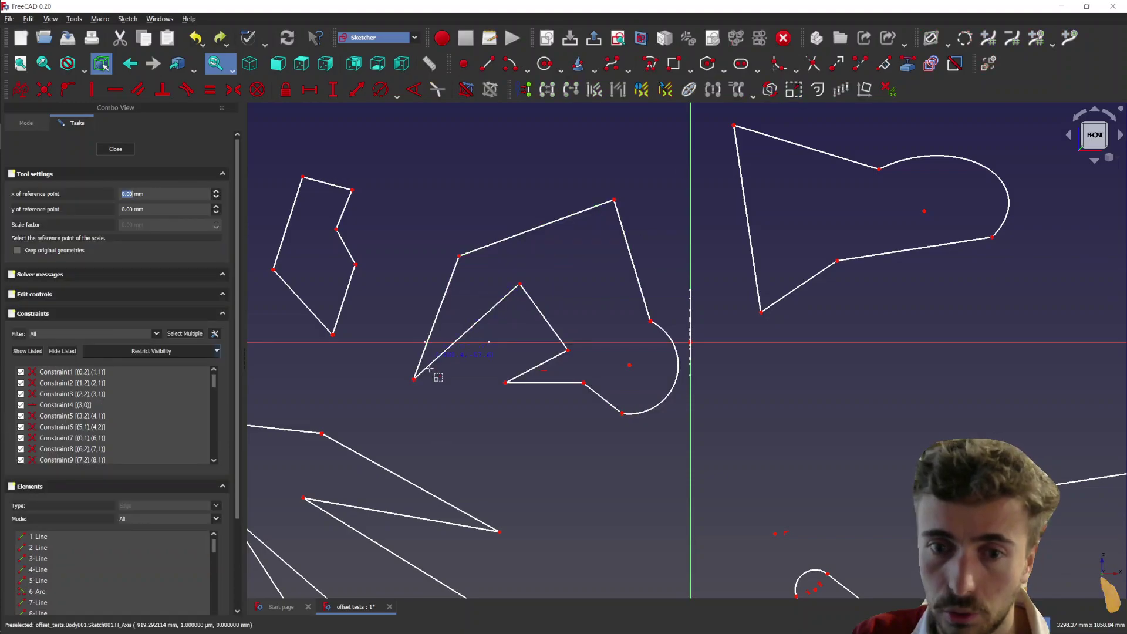
{"action": "scroll", "coordinate": [446, 373], "scroll_direction": "up", "scroll_amount": 1}
{"action": "left_click", "coordinate": [449, 375]}
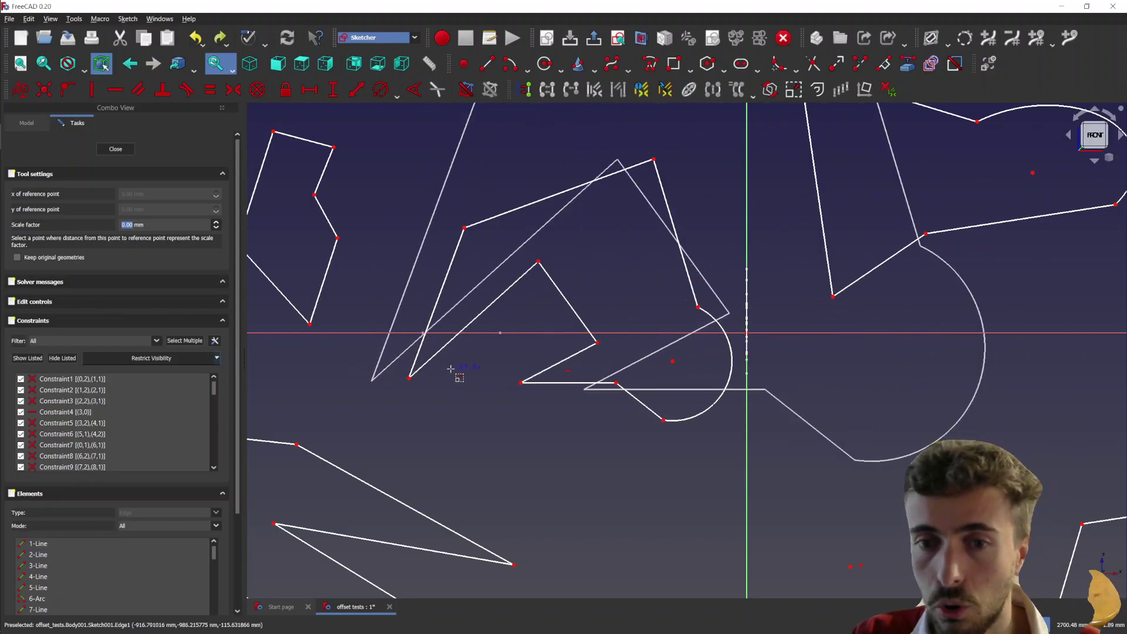
{"action": "right_click", "coordinate": [455, 375]}
Step: Start rotating the closed profile of elements 1 to 9 about a center point well above it, with the angle's first point directly below the center
{"action": "scroll", "coordinate": [430, 194], "scroll_direction": "down", "scroll_amount": 5}
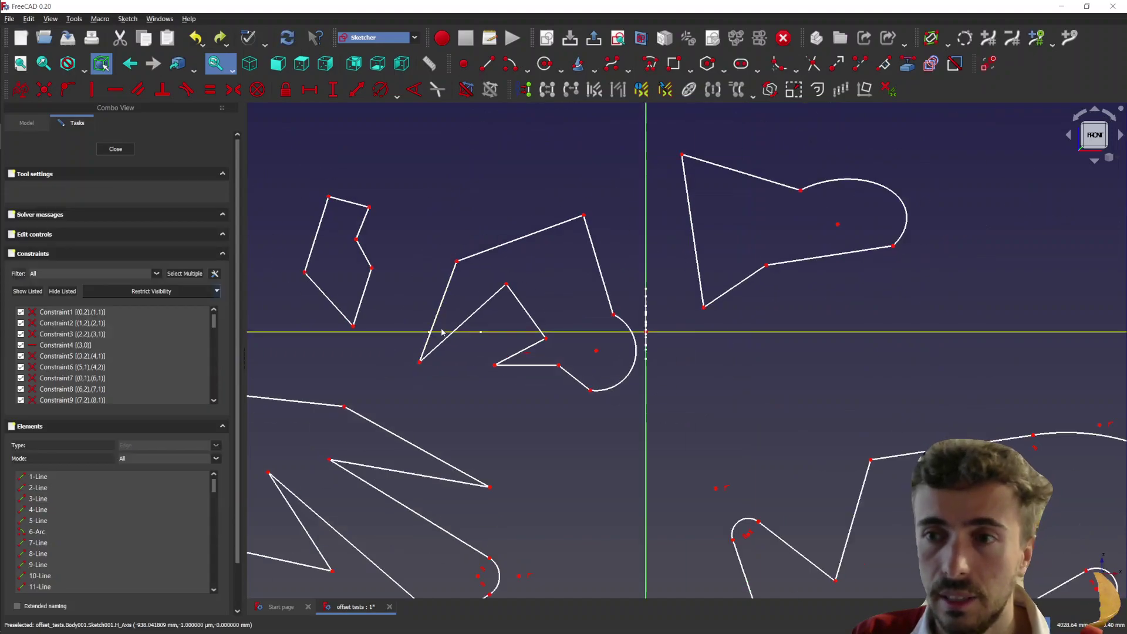
{"action": "scroll", "coordinate": [405, 194], "scroll_direction": "up", "scroll_amount": 6}
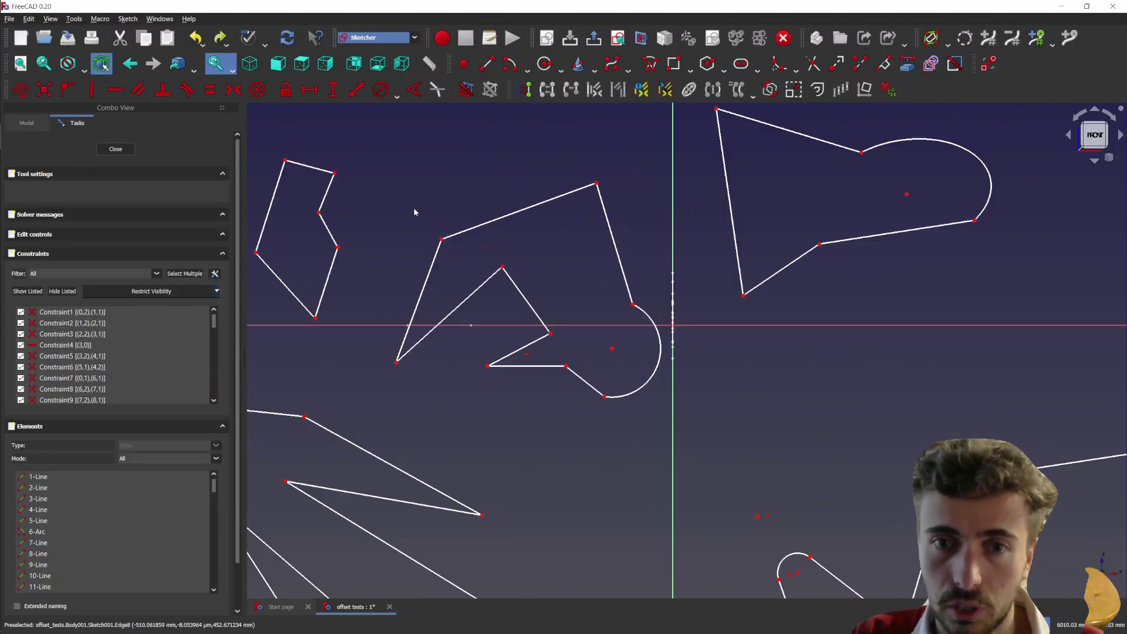
{"action": "mouse_move", "coordinate": [390, 133]}
{"action": "left_mouse_down"}
{"action": "mouse_move", "coordinate": [629, 476]}
{"action": "mouse_move", "coordinate": [723, 478]}
{"action": "left_mouse_up"}
{"action": "left_click", "coordinate": [769, 89]}
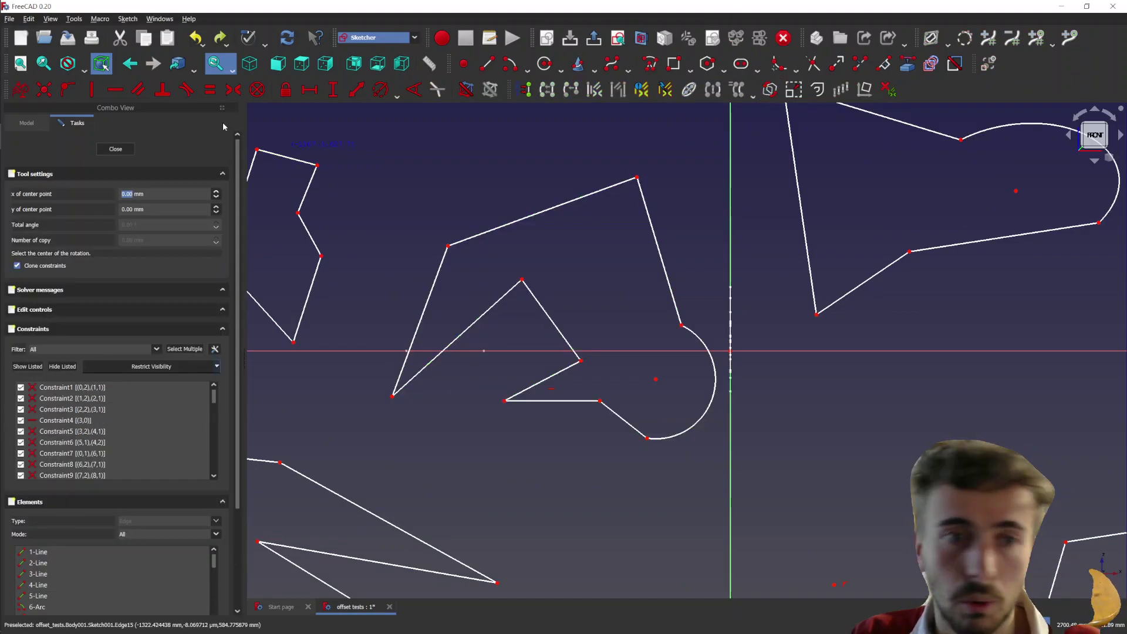
{"action": "scroll", "coordinate": [563, 207], "scroll_direction": "down", "scroll_amount": 4}
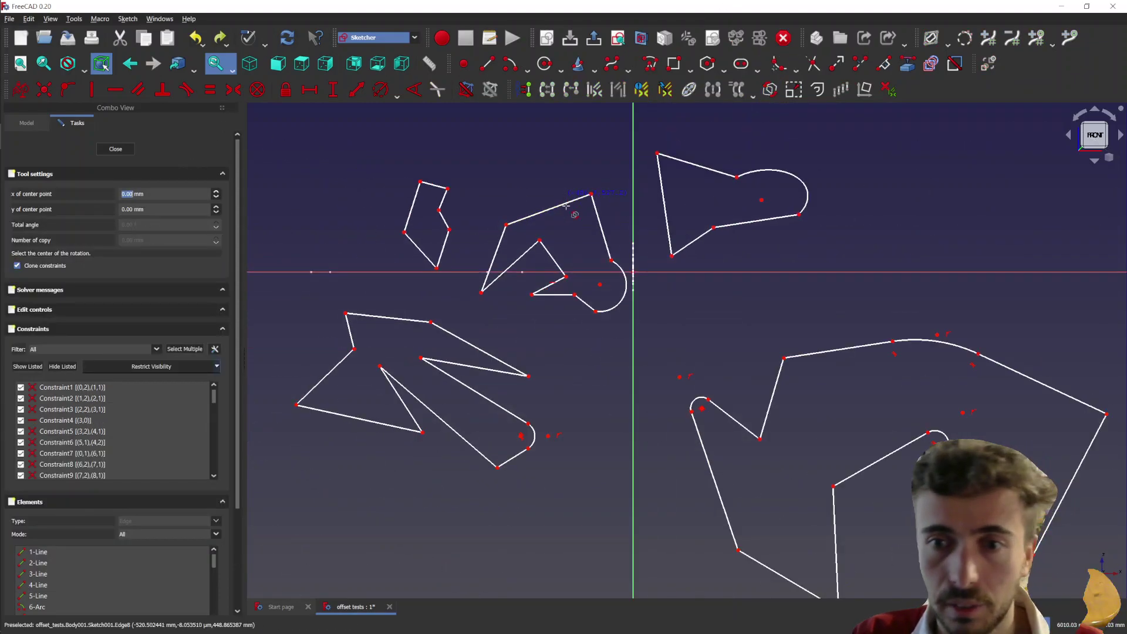
{"action": "scroll", "coordinate": [638, 217], "scroll_direction": "down", "scroll_amount": 2}
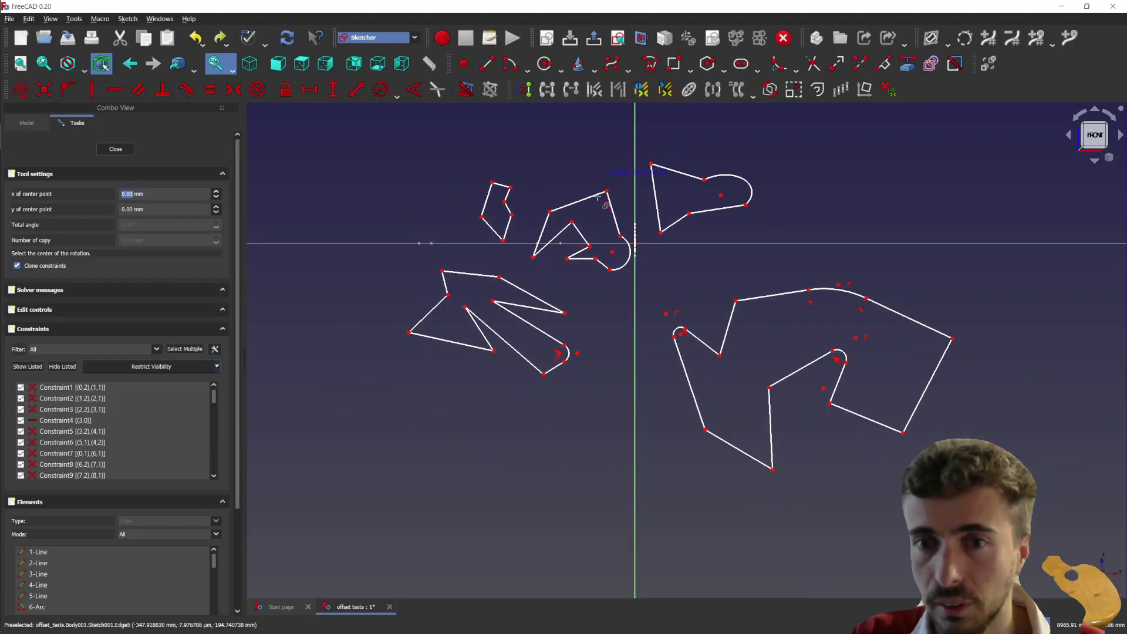
{"action": "scroll", "coordinate": [578, 258], "scroll_direction": "down", "scroll_amount": 3}
{"action": "scroll", "coordinate": [559, 234], "scroll_direction": "up", "scroll_amount": 3}
{"action": "left_click", "coordinate": [547, 243]}
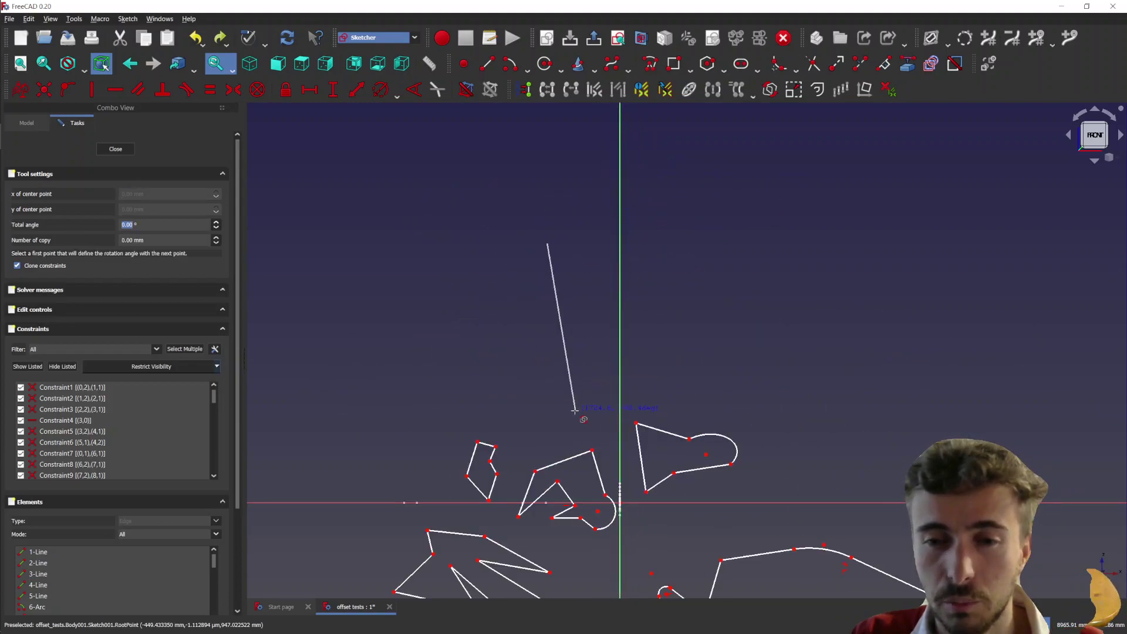
{"action": "left_click", "coordinate": [539, 437]}
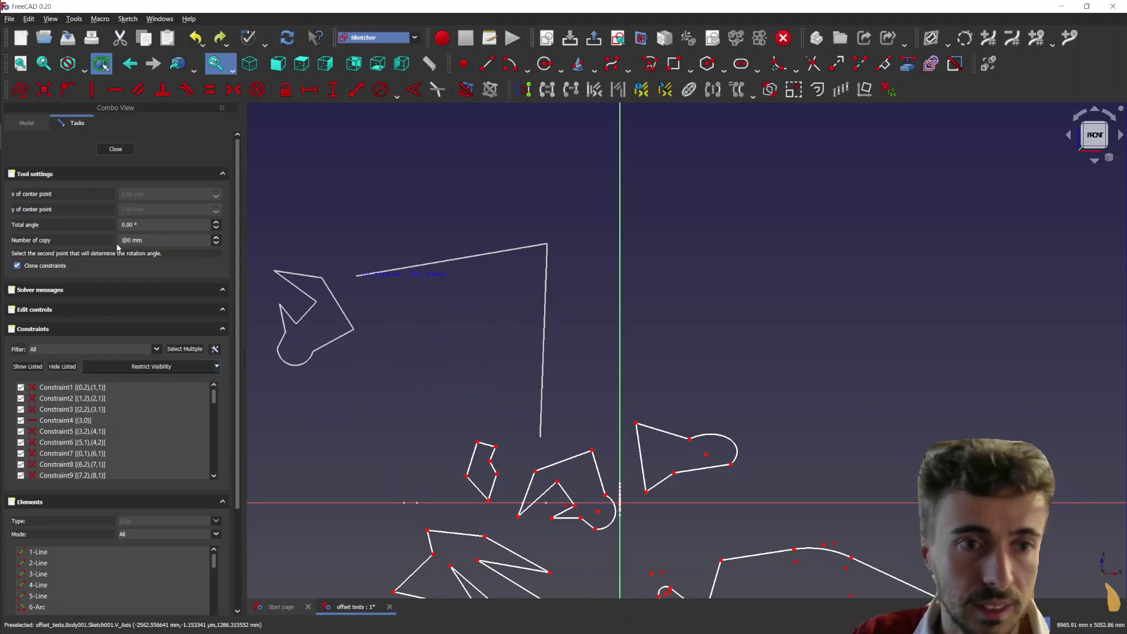
Step: Set the number of copies to 100 and sweep the rotation clockwise through about three quarters of a circle to create the copies
{"action": "key", "text": "Return"}
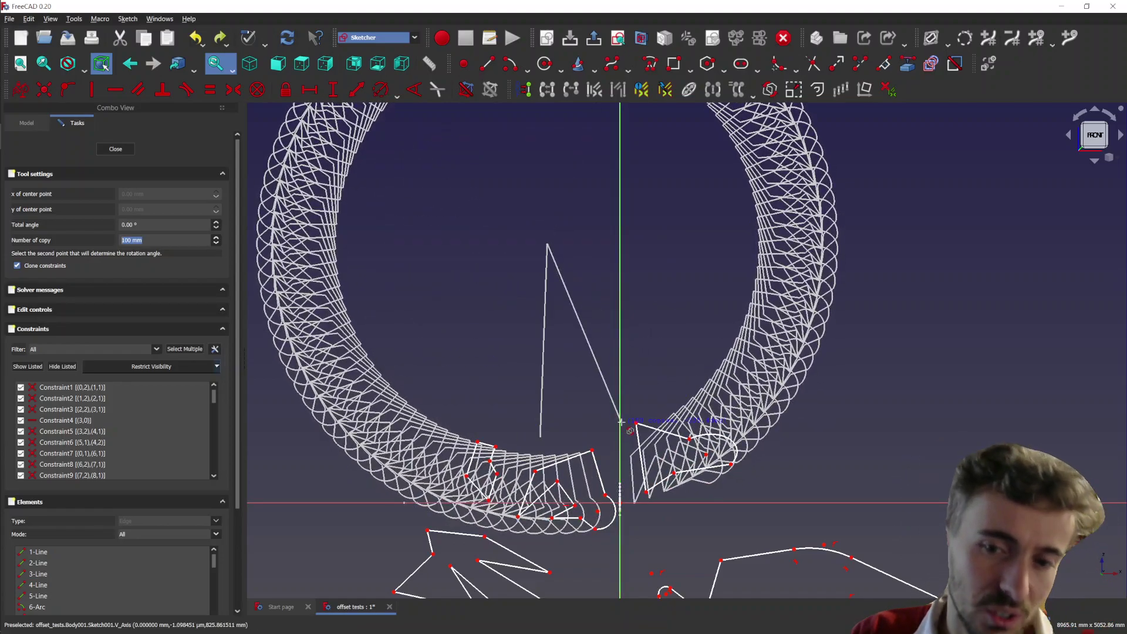
{"action": "scroll", "coordinate": [620, 421], "scroll_direction": "down", "scroll_amount": 5}
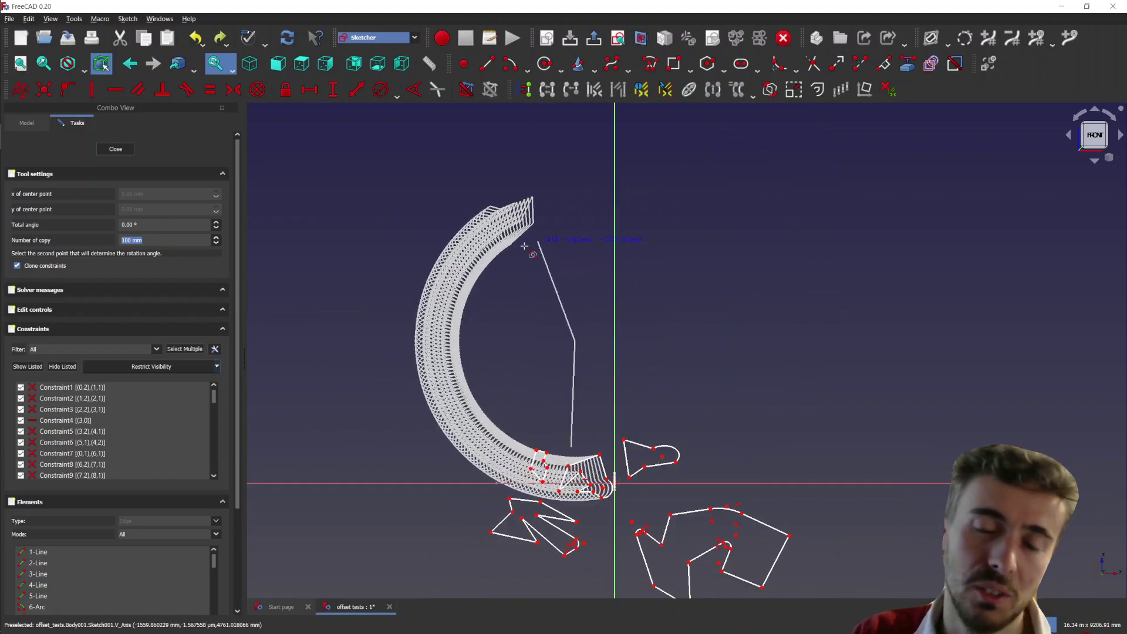
{"action": "scroll", "coordinate": [524, 246], "scroll_direction": "up", "scroll_amount": 3}
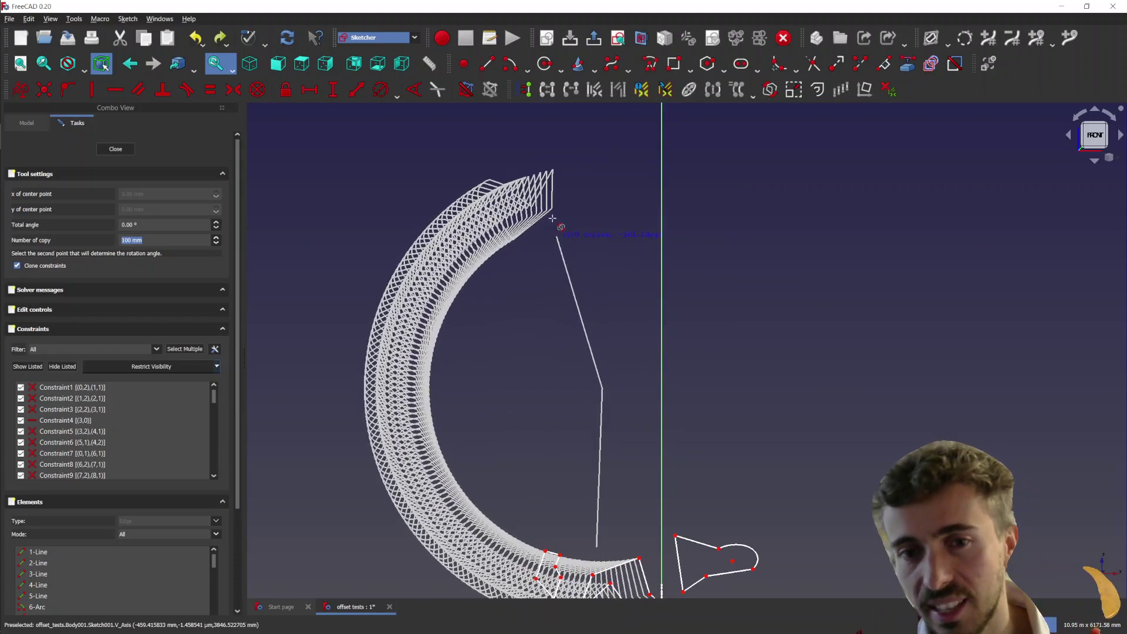
{"action": "scroll", "coordinate": [581, 229], "scroll_direction": "down", "scroll_amount": 4}
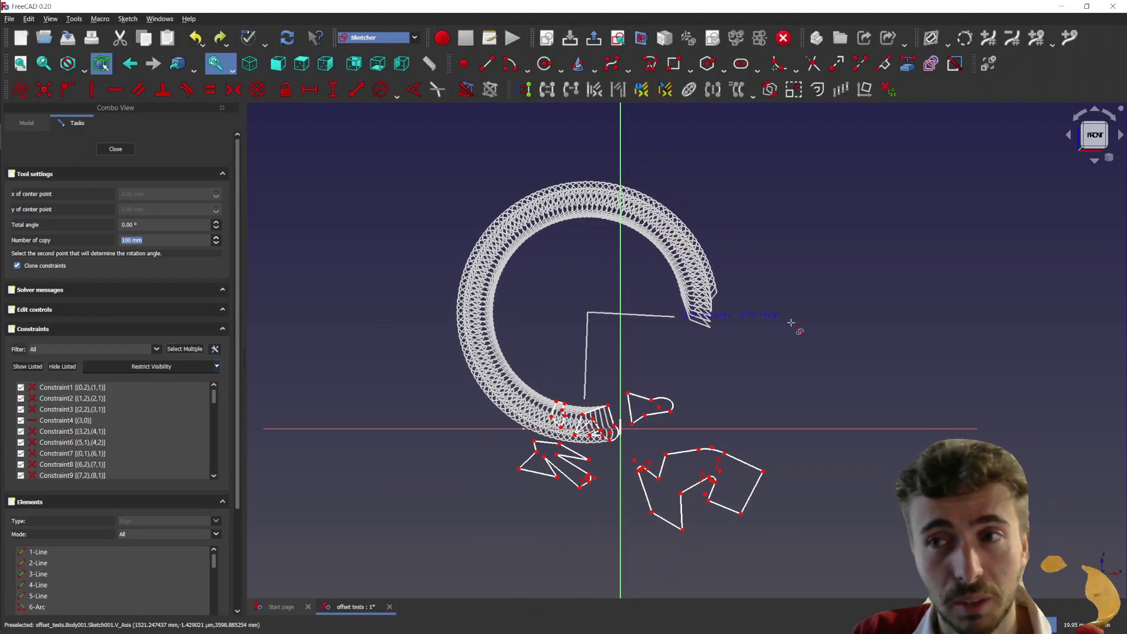
{"action": "scroll", "coordinate": [791, 322], "scroll_direction": "up", "scroll_amount": 5}
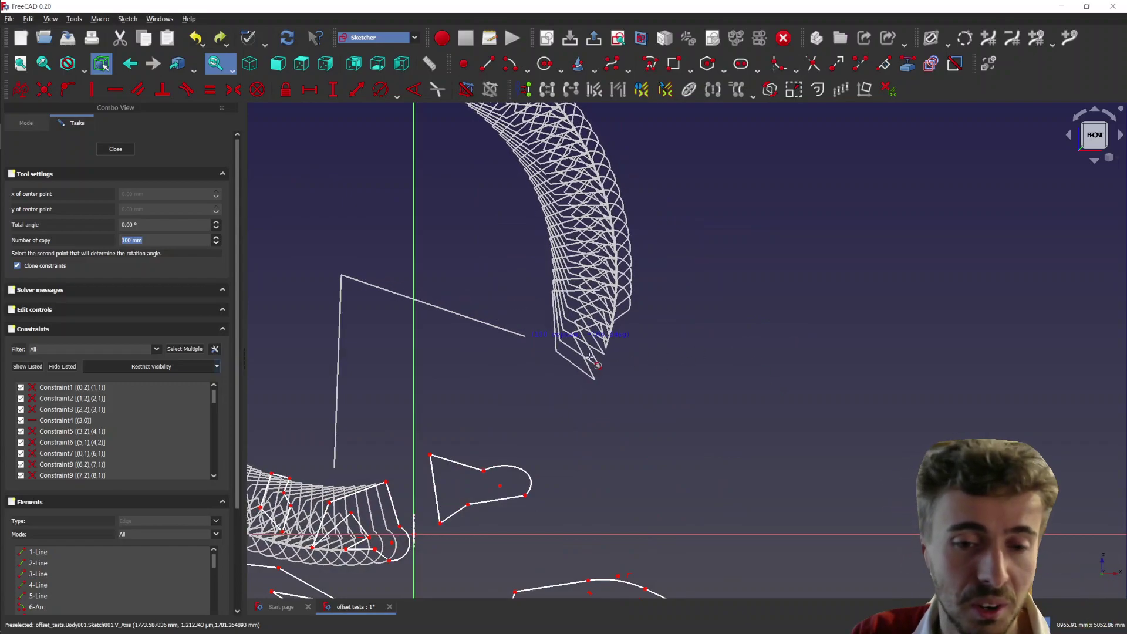
{"action": "left_click", "coordinate": [716, 394]}
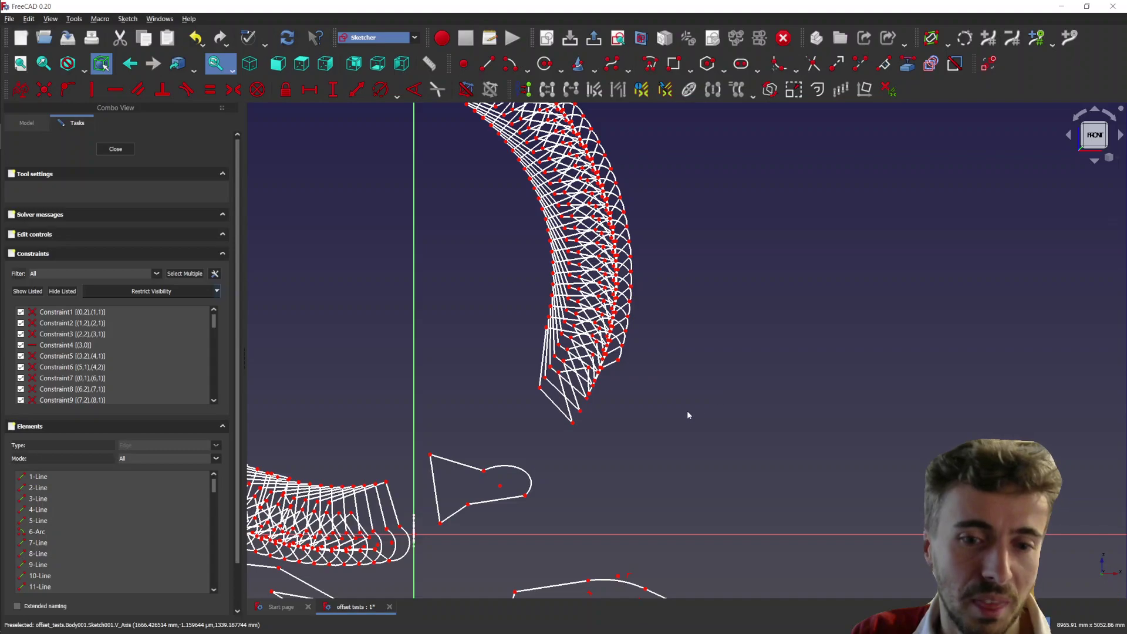
Step: Examine the ring of rotated copies and the last entries of the constraint and element lists
{"action": "scroll", "coordinate": [692, 434], "scroll_direction": "down", "scroll_amount": 4}
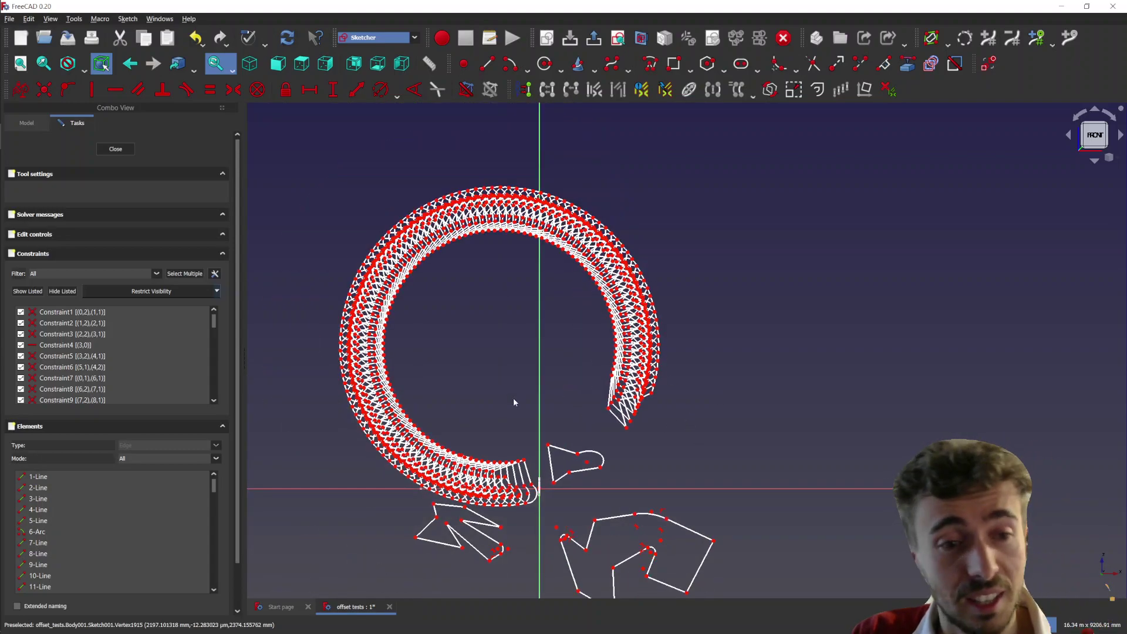
{"action": "left_click_drag", "start_coordinate": [216, 319], "coordinate": [225, 409]}
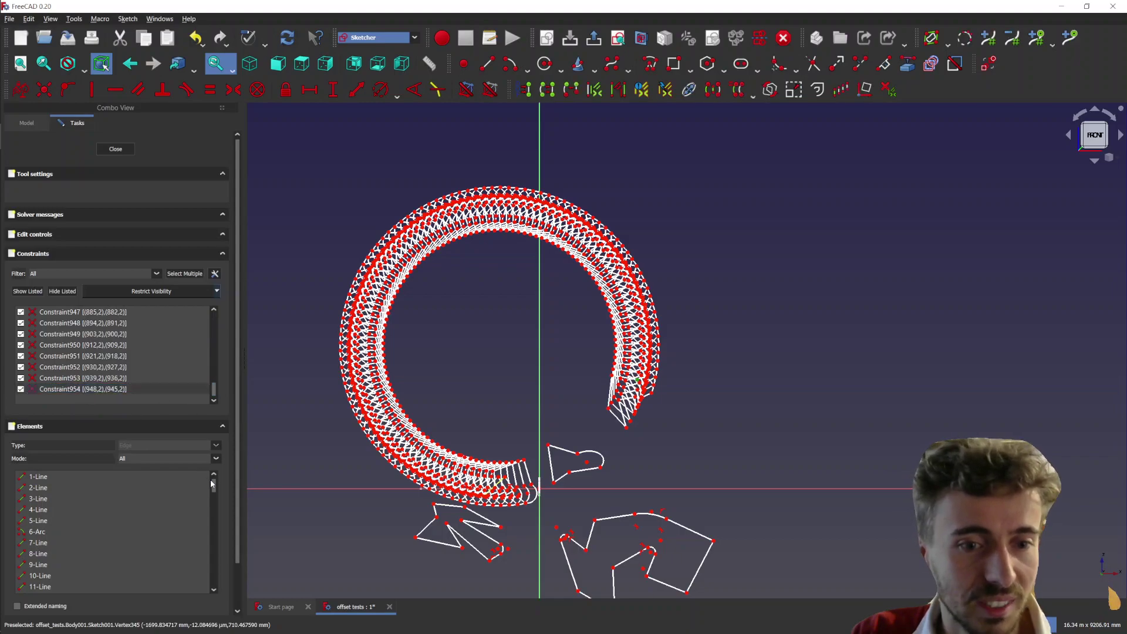
{"action": "left_click_drag", "start_coordinate": [215, 487], "coordinate": [235, 618]}
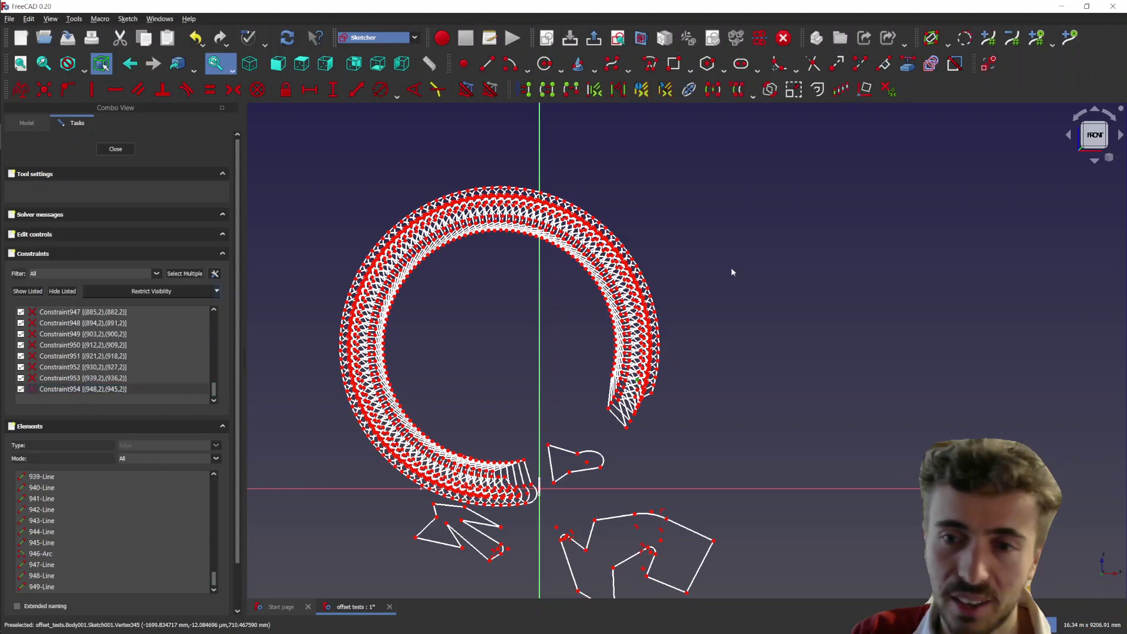
{"action": "scroll", "coordinate": [732, 272], "scroll_direction": "up", "scroll_amount": 10}
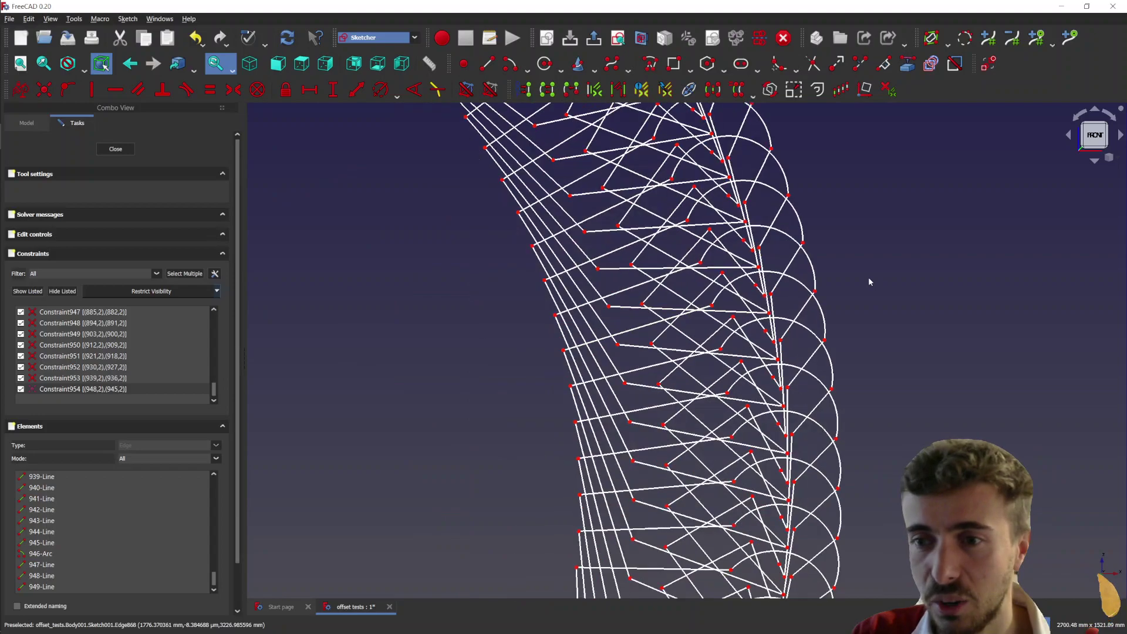
{"action": "scroll", "coordinate": [868, 277], "scroll_direction": "down", "scroll_amount": 5}
{"action": "scroll", "coordinate": [875, 277], "scroll_direction": "down", "scroll_amount": 4}
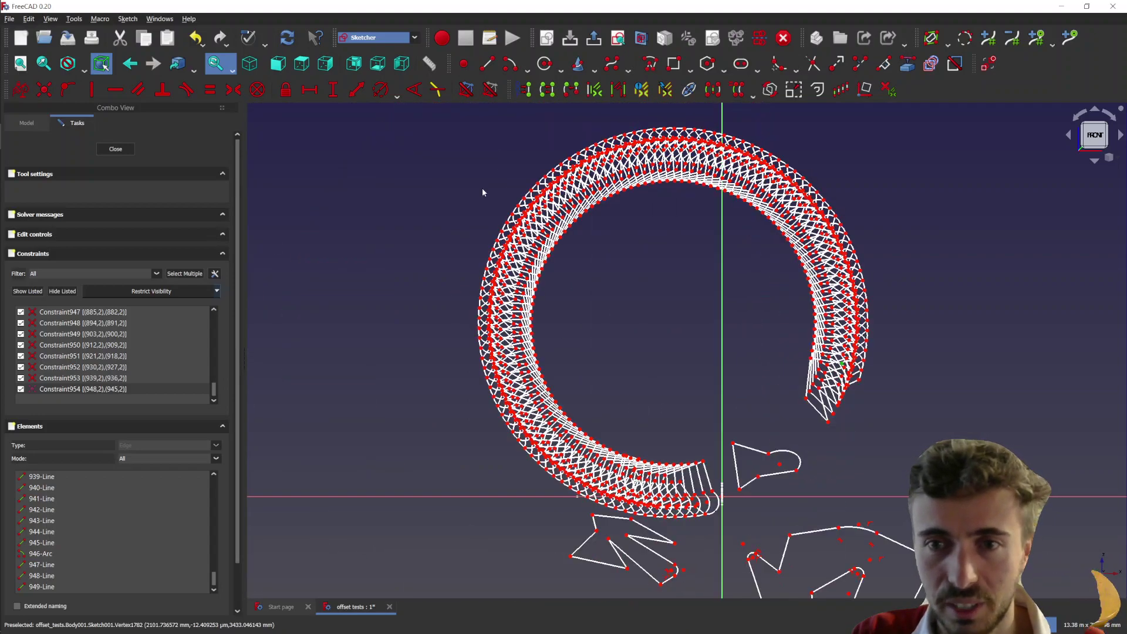
Step: Select the geometry in the upper-left stretch of the ring of copies and delete it
{"action": "scroll", "coordinate": [479, 194], "scroll_direction": "up", "scroll_amount": 5}
{"action": "left_click_drag", "start_coordinate": [467, 196], "coordinate": [884, 391]}
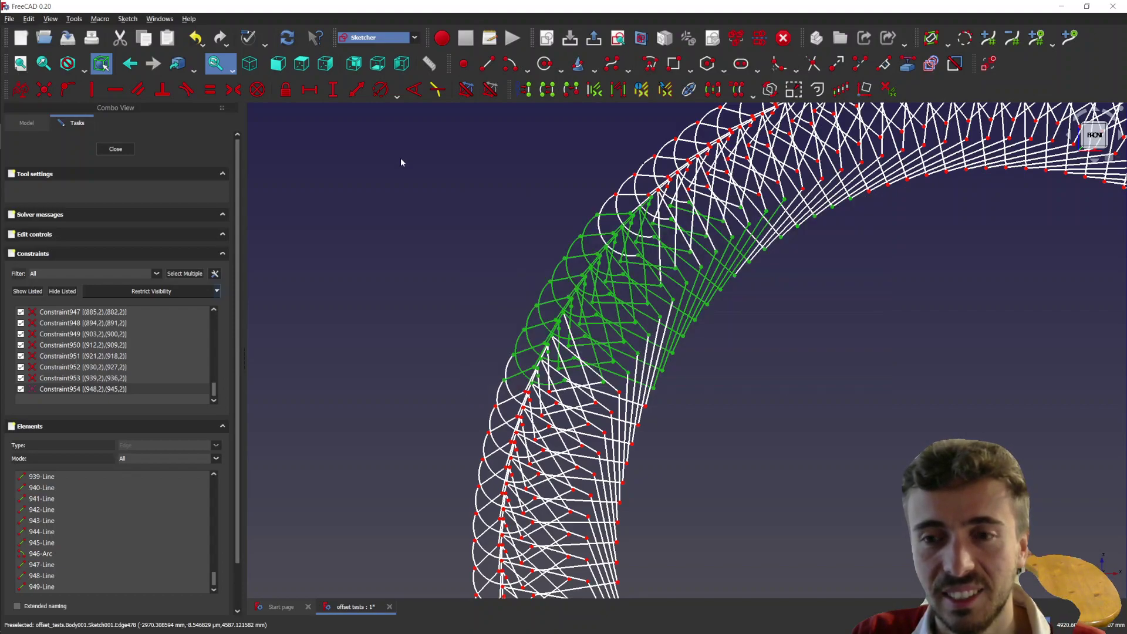
{"action": "mouse_move", "coordinate": [427, 139]}
{"action": "left_mouse_down"}
{"action": "mouse_move", "coordinate": [766, 467]}
{"action": "mouse_move", "coordinate": [813, 490]}
{"action": "left_mouse_up"}
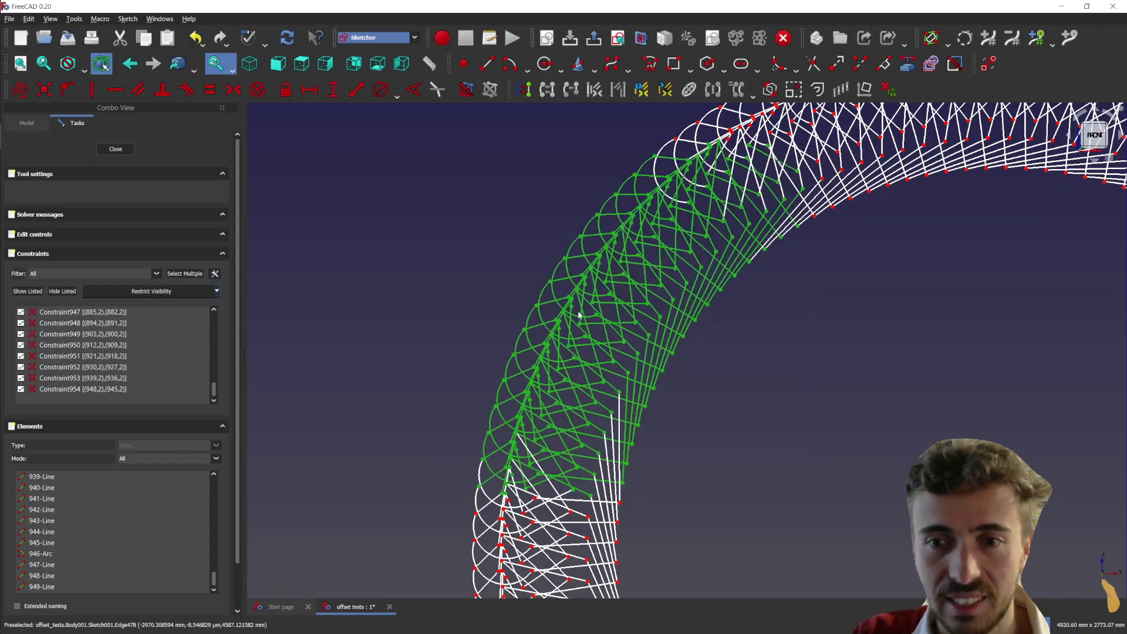
{"action": "scroll", "coordinate": [582, 306], "scroll_direction": "down", "scroll_amount": 1}
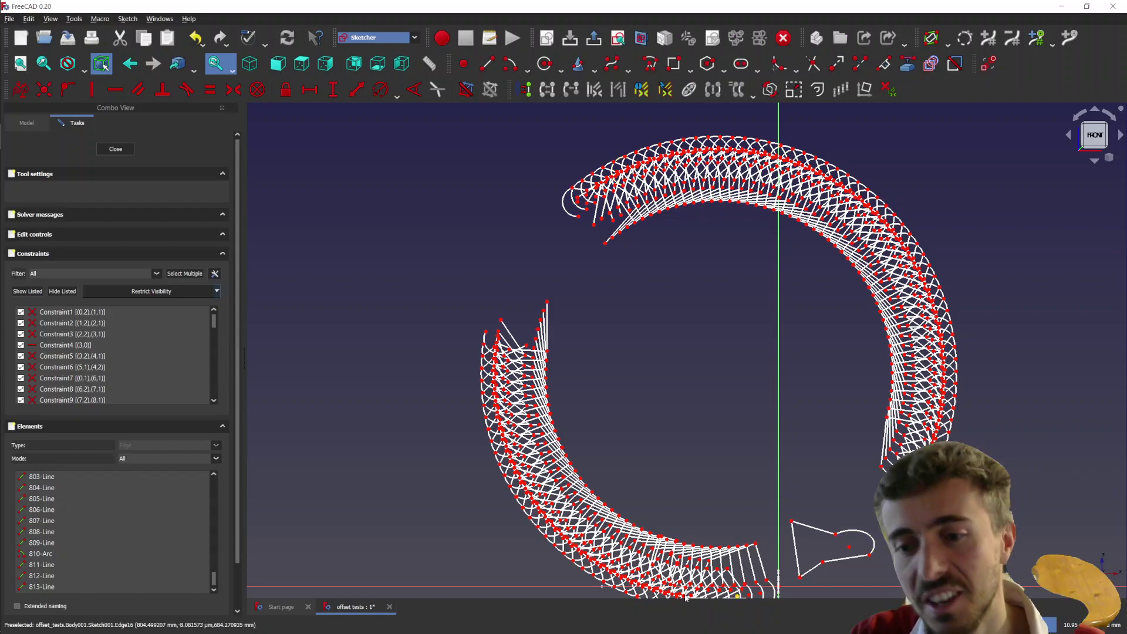
{"action": "scroll", "coordinate": [443, 210], "scroll_direction": "down", "scroll_amount": 1}
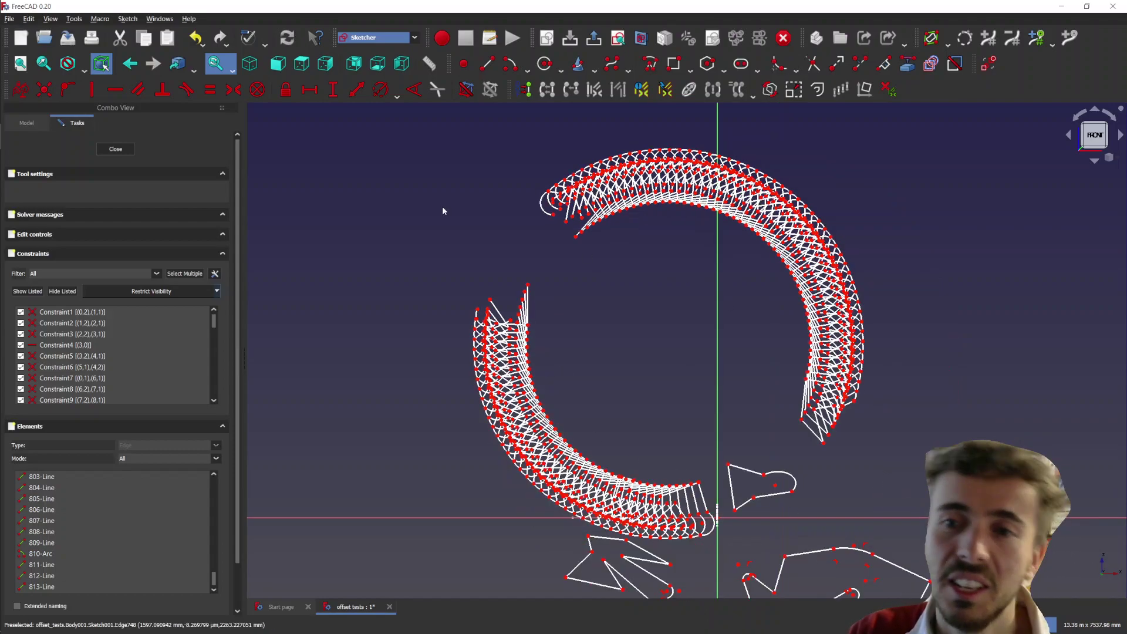